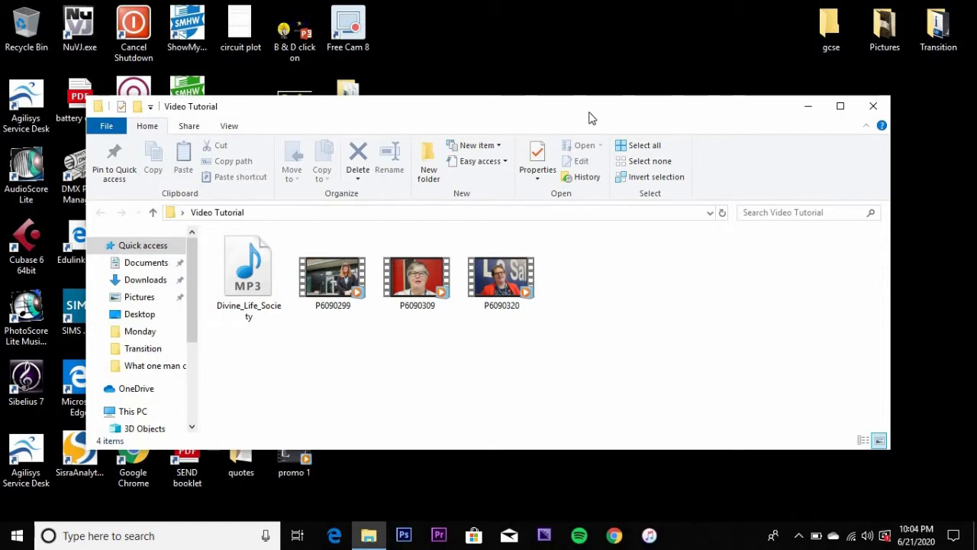
Step: Close the folder window, switch to Adobe Premiere Pro and start a new project named test1
click(875, 107)
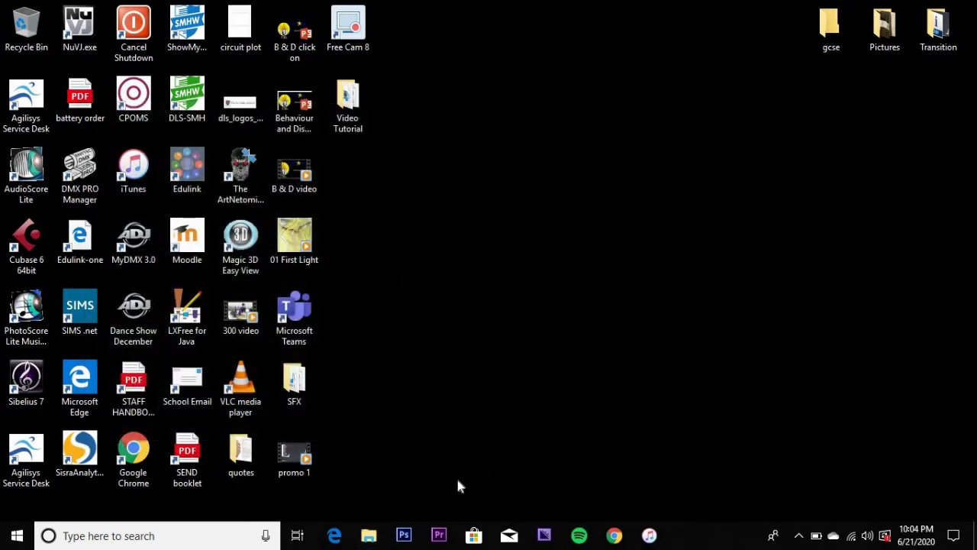
click(440, 539)
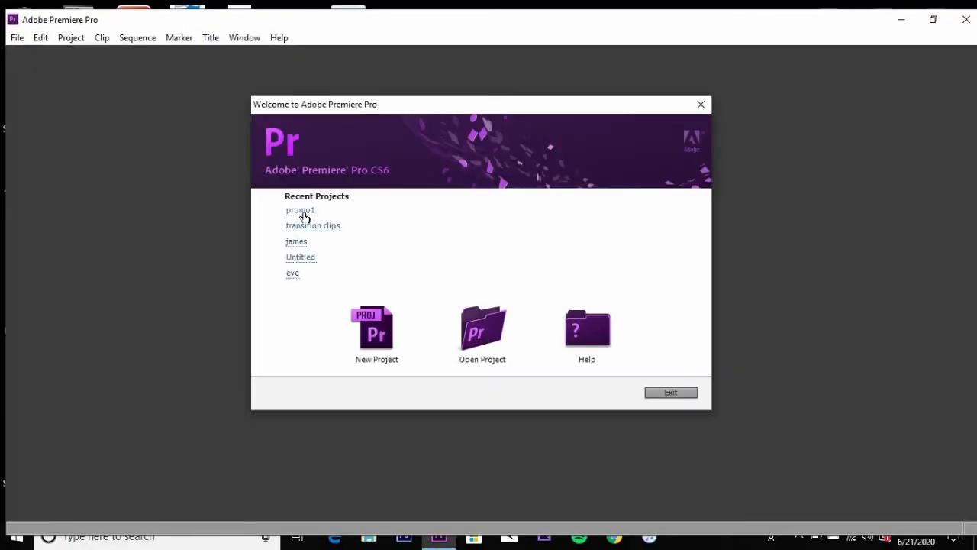
click(379, 331)
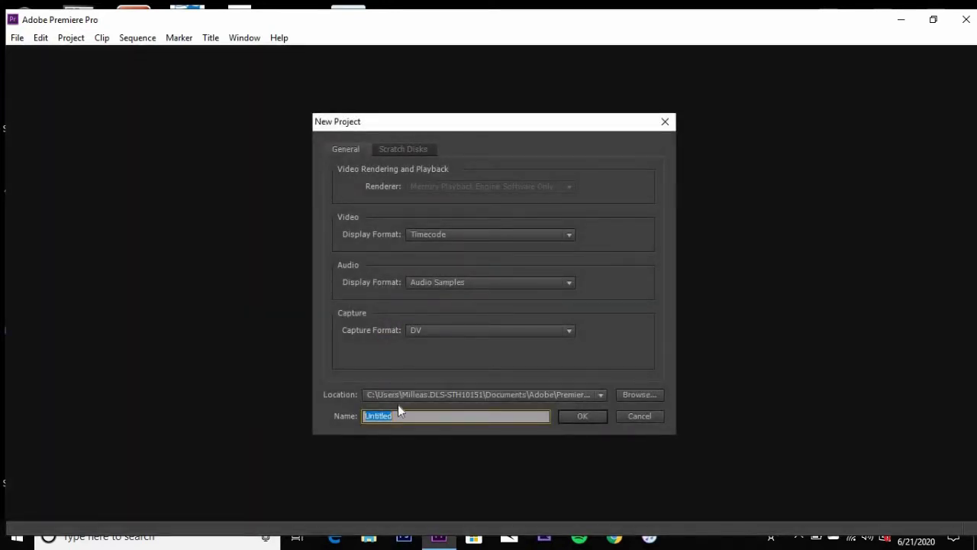
click(399, 416)
key(BackSpace)
key(BackSpace)
Step: Set the project location to the Video Tutorial folder on the Desktop and create the project
click(602, 397)
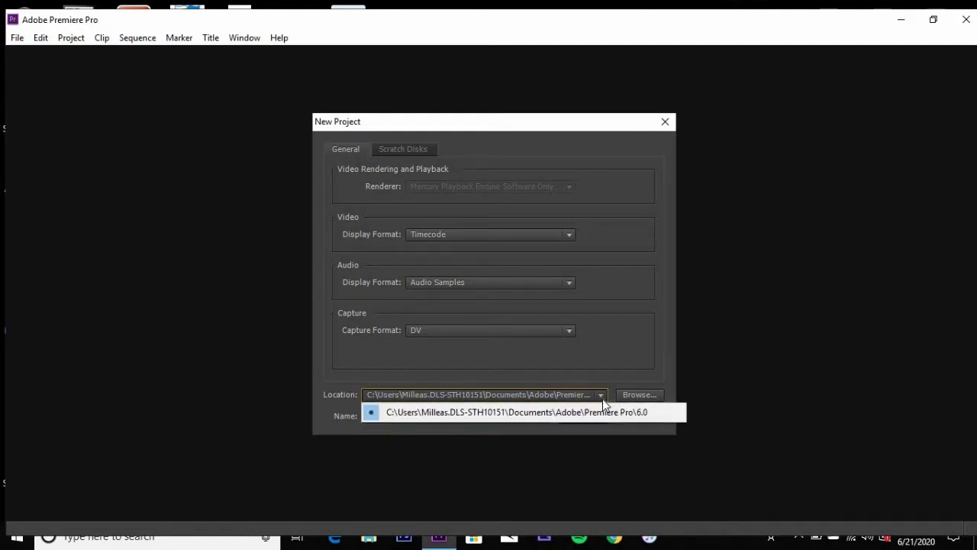
click(633, 394)
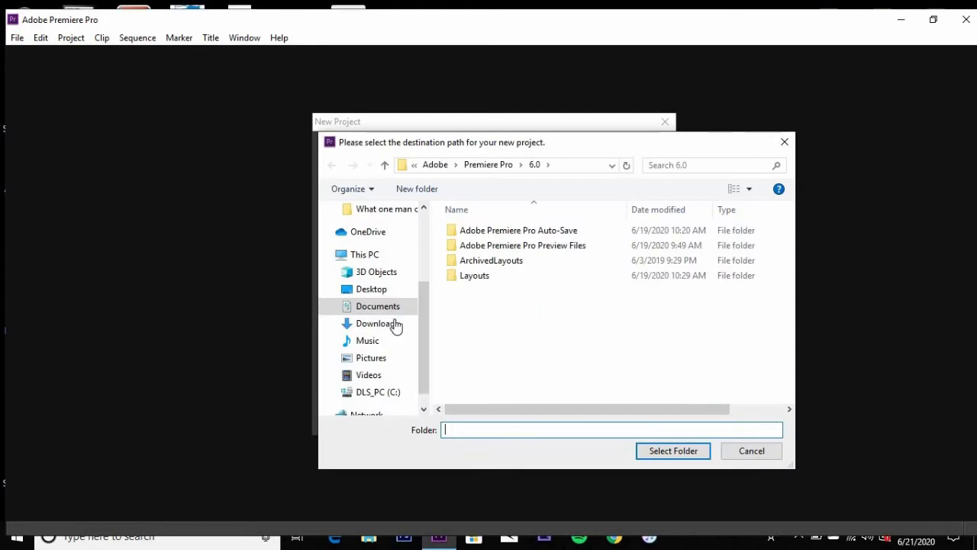
click(372, 290)
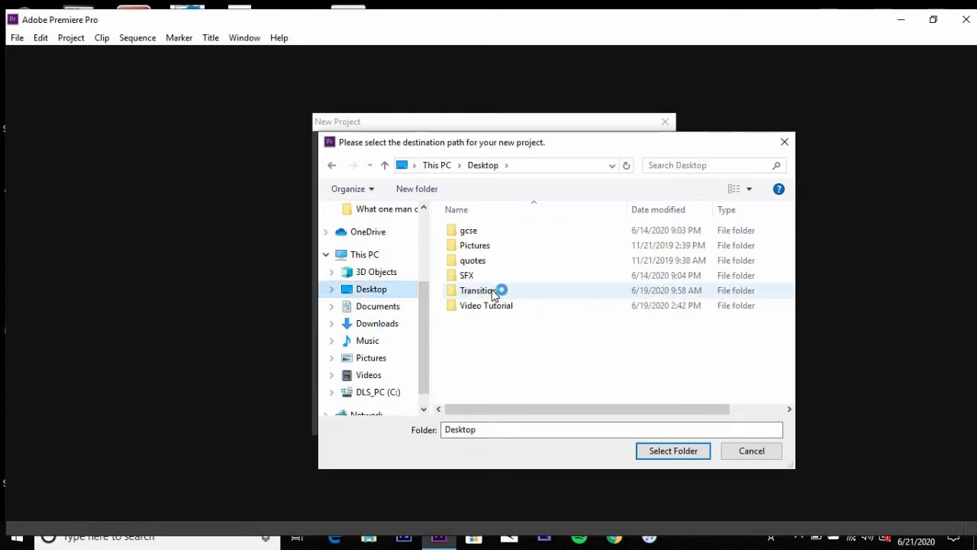
double_click(492, 306)
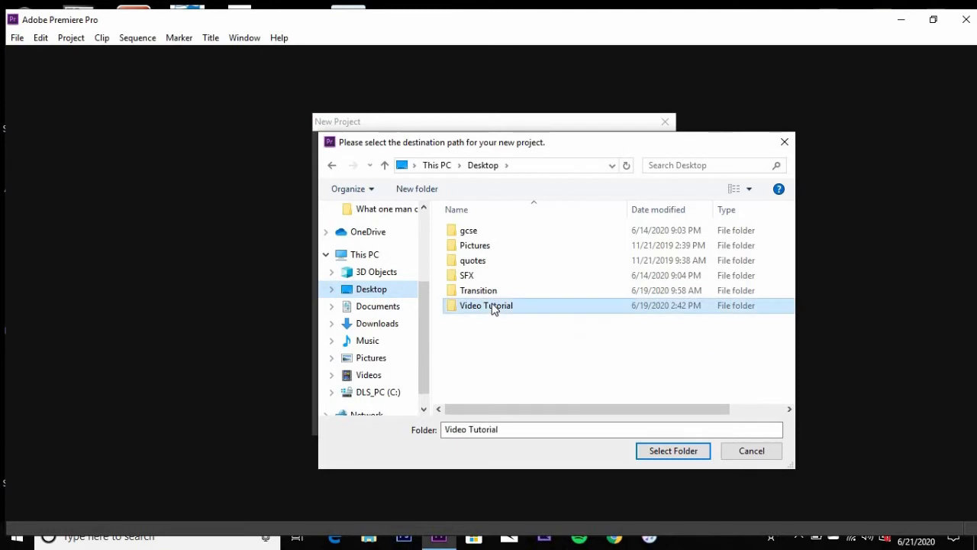
click(679, 452)
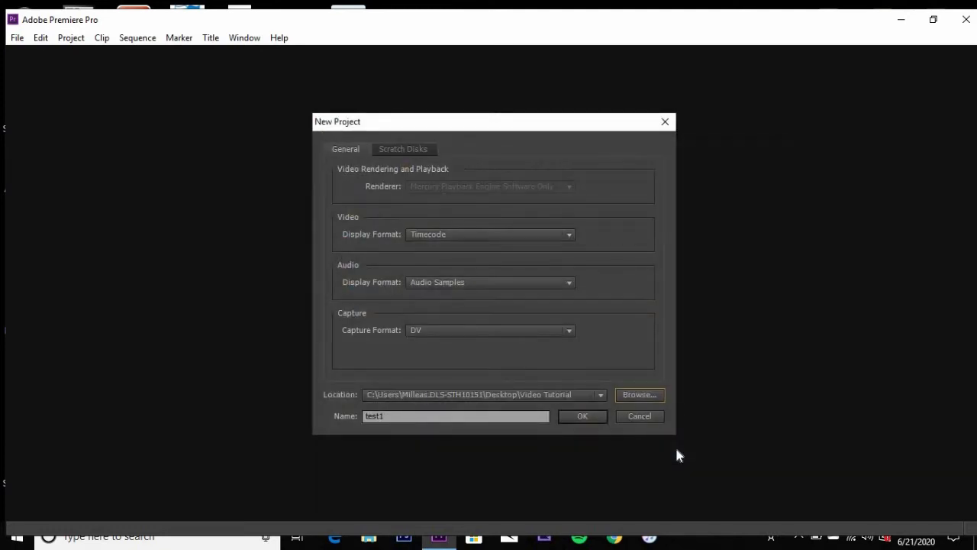
click(598, 417)
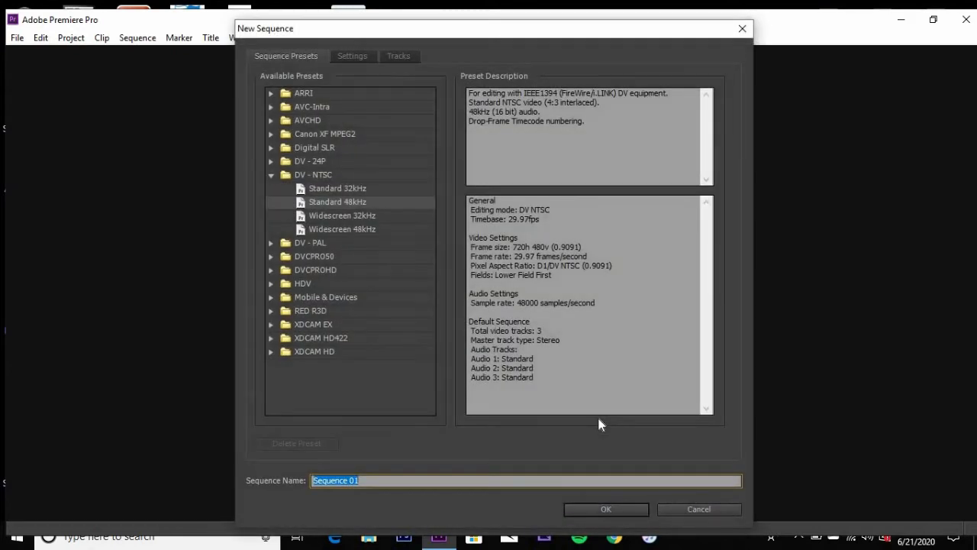
Step: Create Sequence 01 with the DV - NTSC Standard 48kHz preset and fit the program window to the screen
click(621, 507)
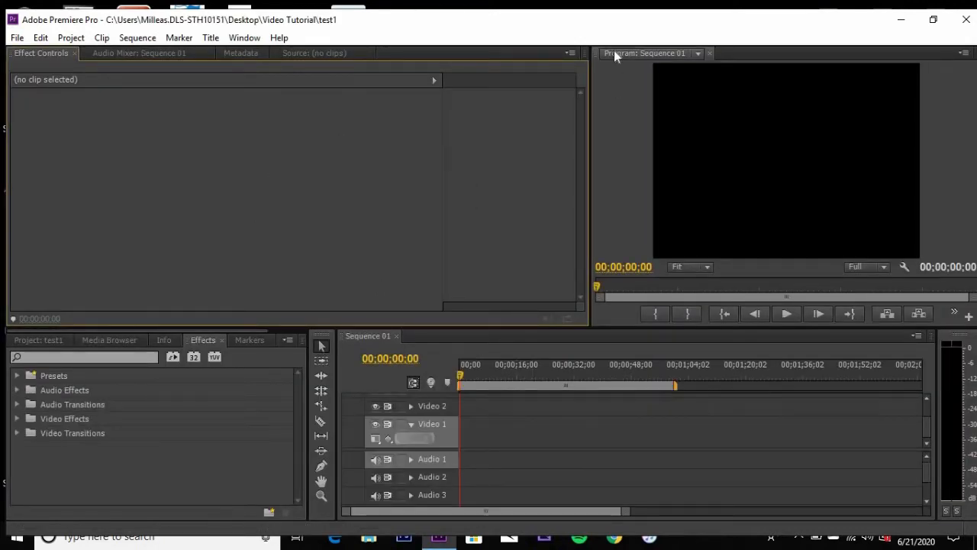
click(933, 19)
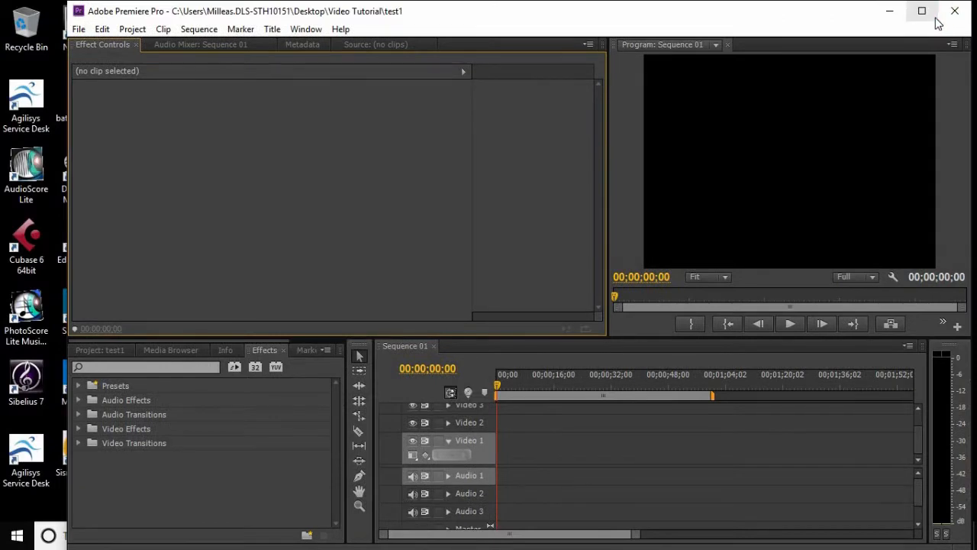
click(923, 12)
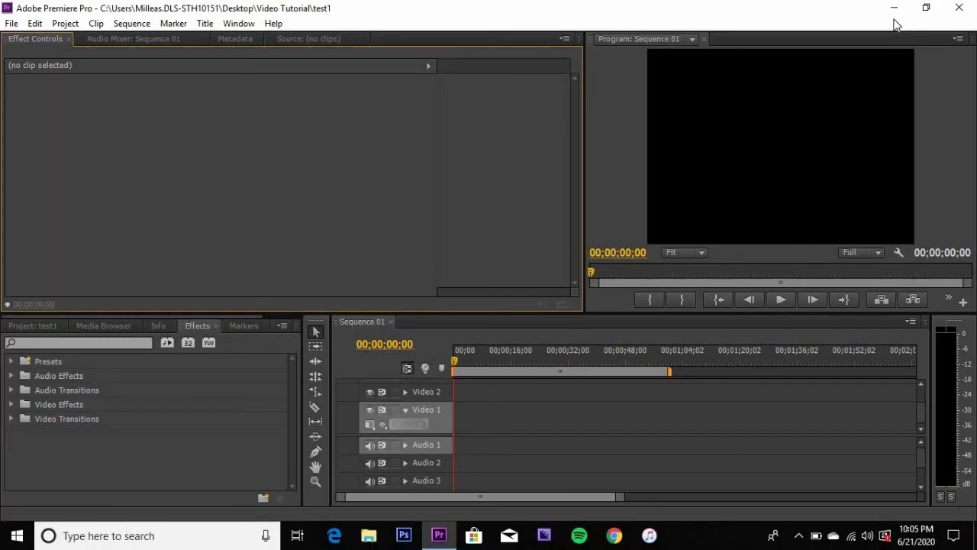
Step: Import Divine_Life_Society, P6090299, P6090309 and P6090320 from the Desktop's Video Tutorial folder
click(13, 24)
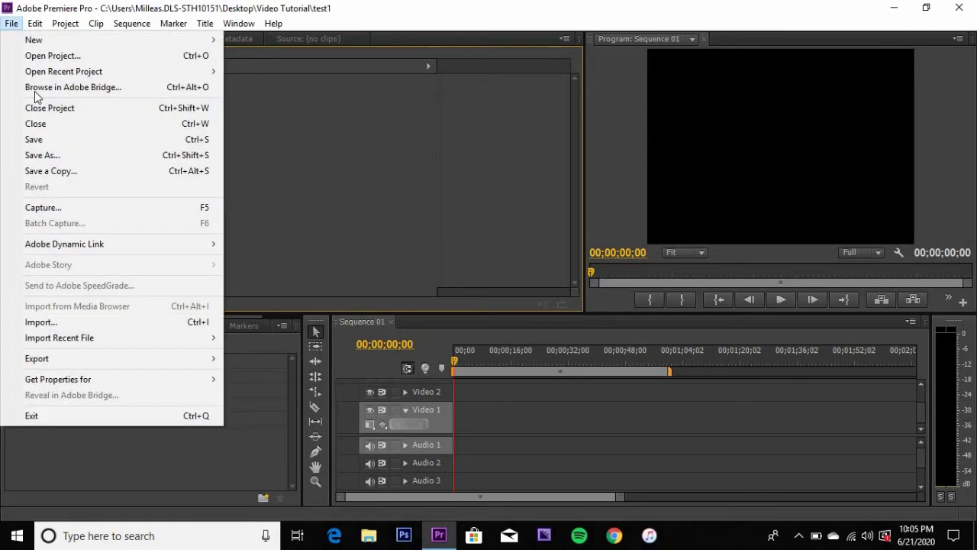
click(47, 321)
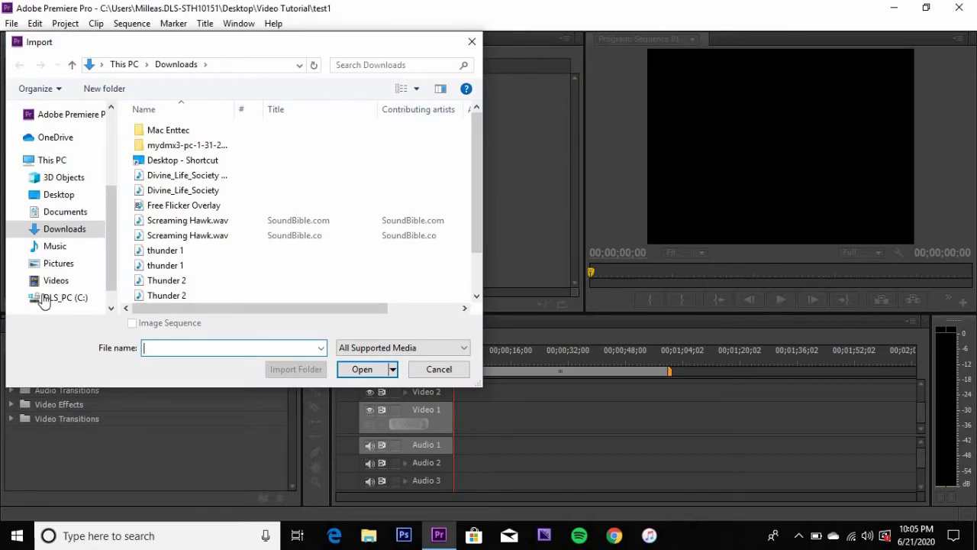
click(69, 203)
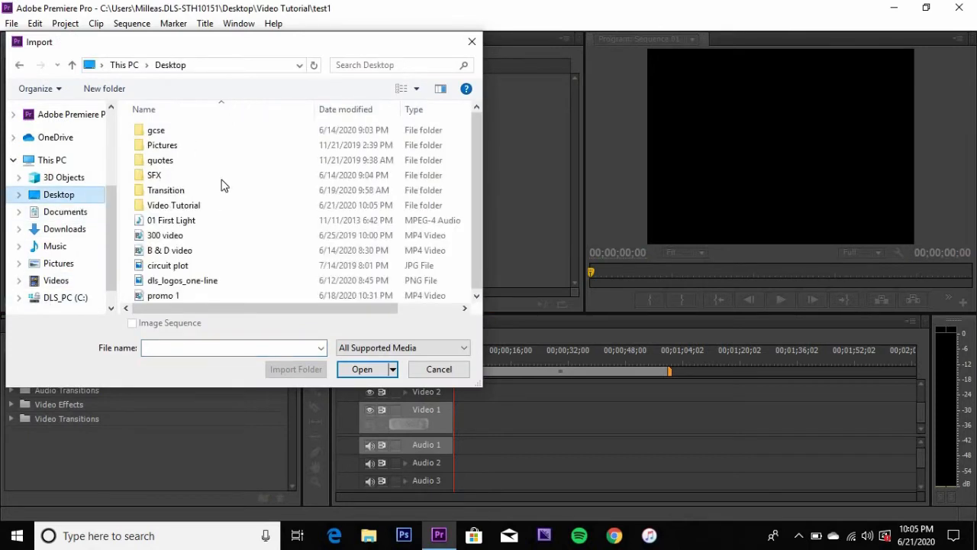
double_click(164, 208)
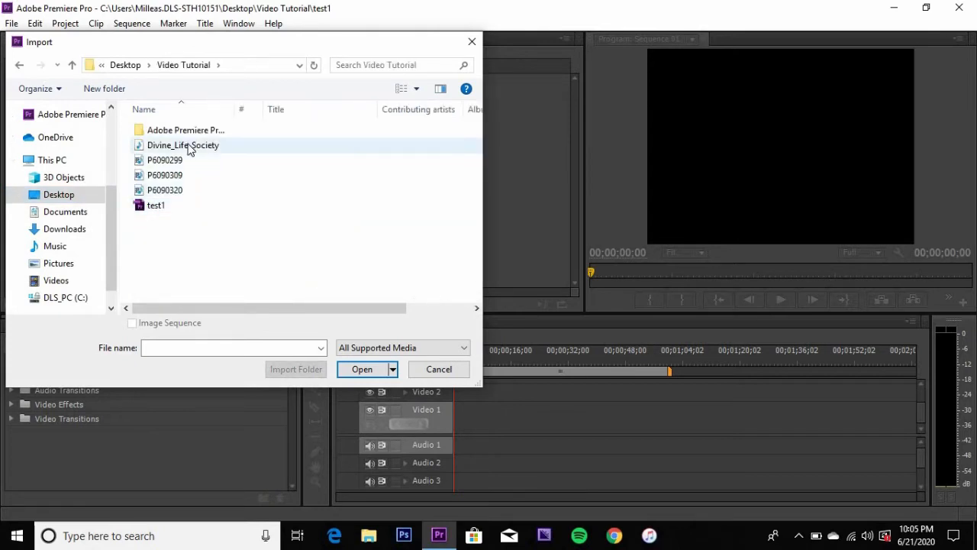
click(190, 150)
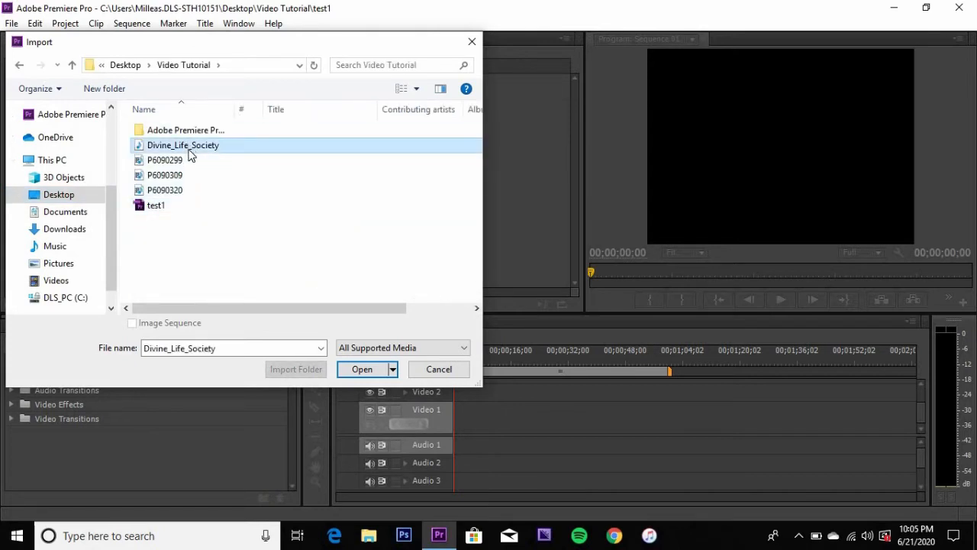
shift+click(184, 195)
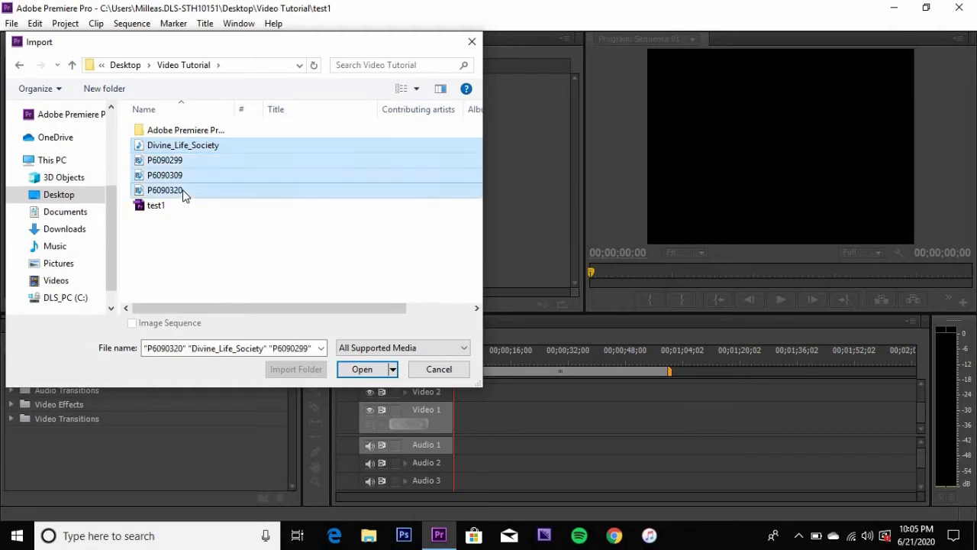
click(362, 370)
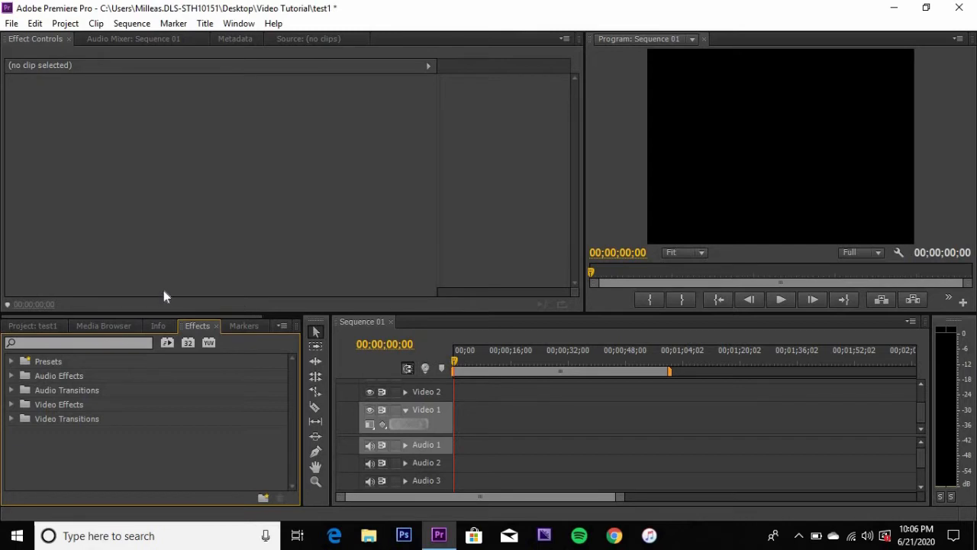
Step: Find clip P6090299.MOV among the imported project media and load it into the Source monitor
click(42, 326)
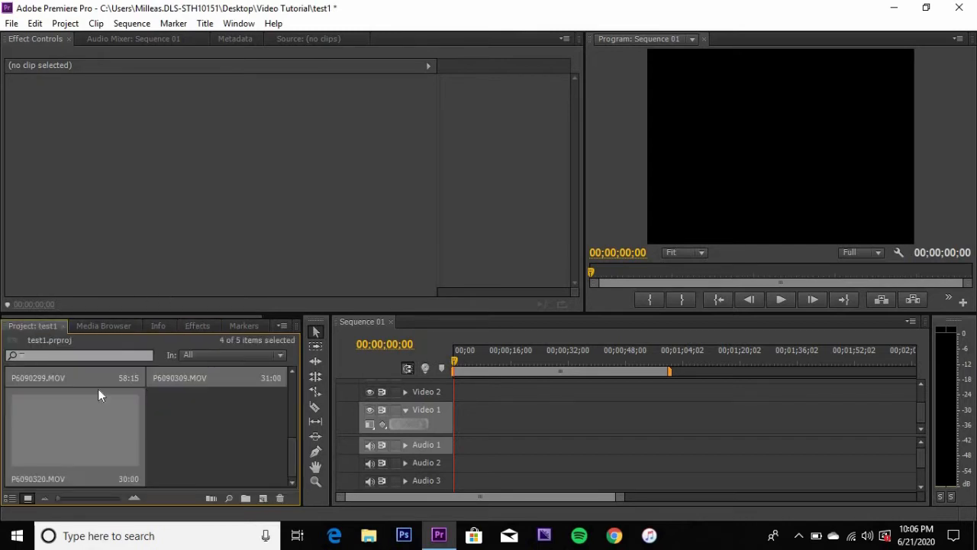
drag(290, 461, 289, 386)
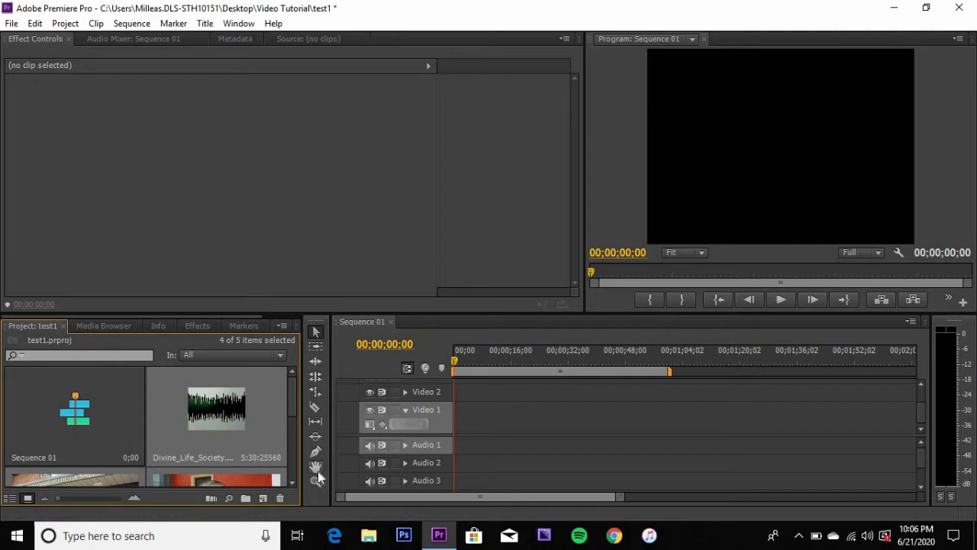
scroll(292, 481, down, 2)
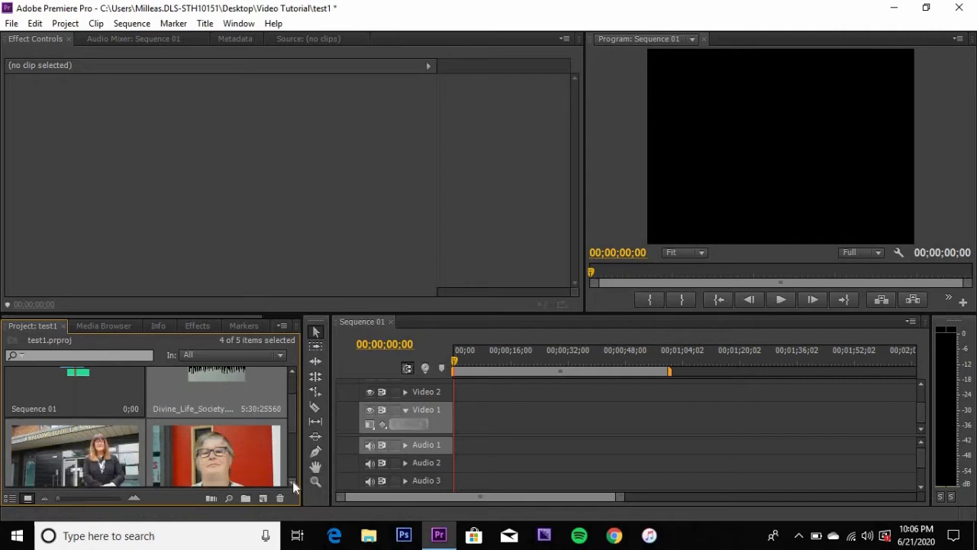
click(293, 482)
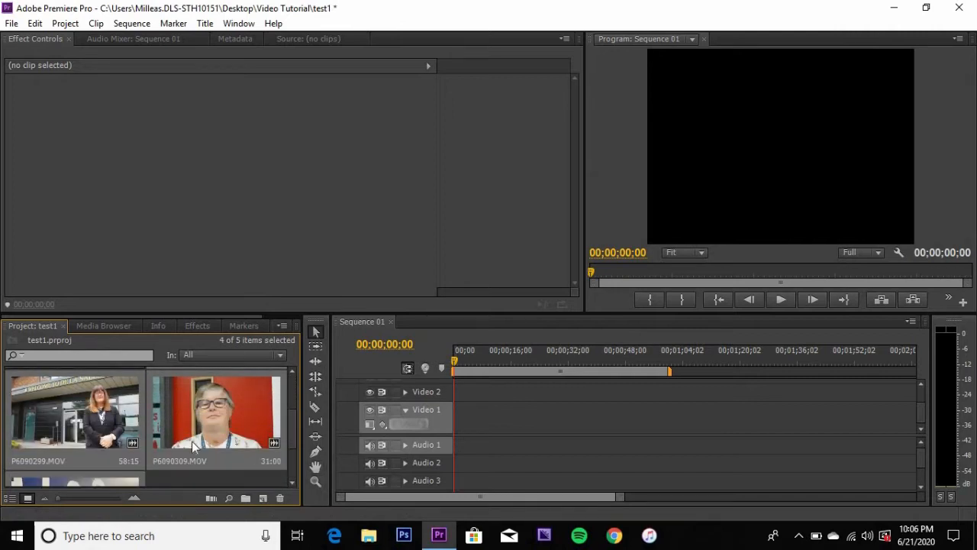
drag(87, 410, 232, 191)
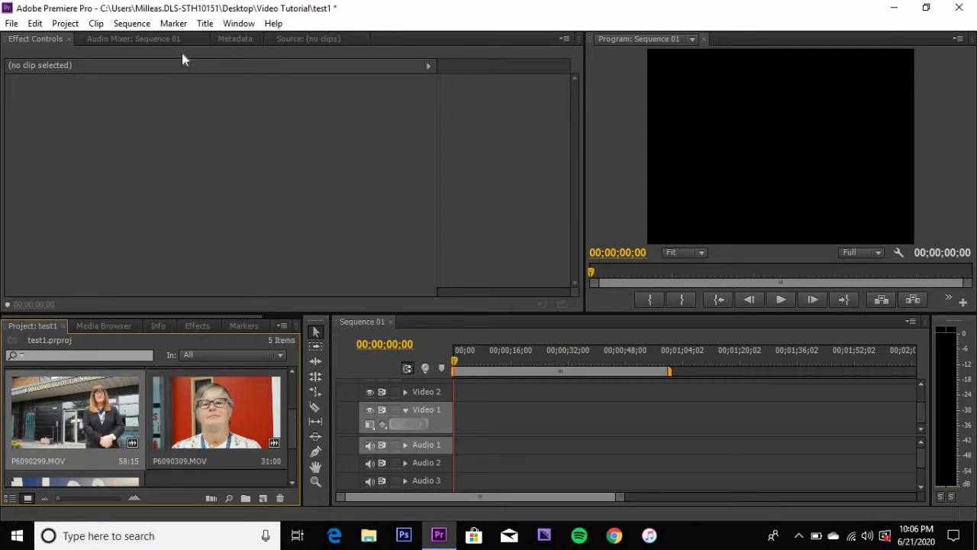
click(304, 38)
drag(97, 413, 216, 156)
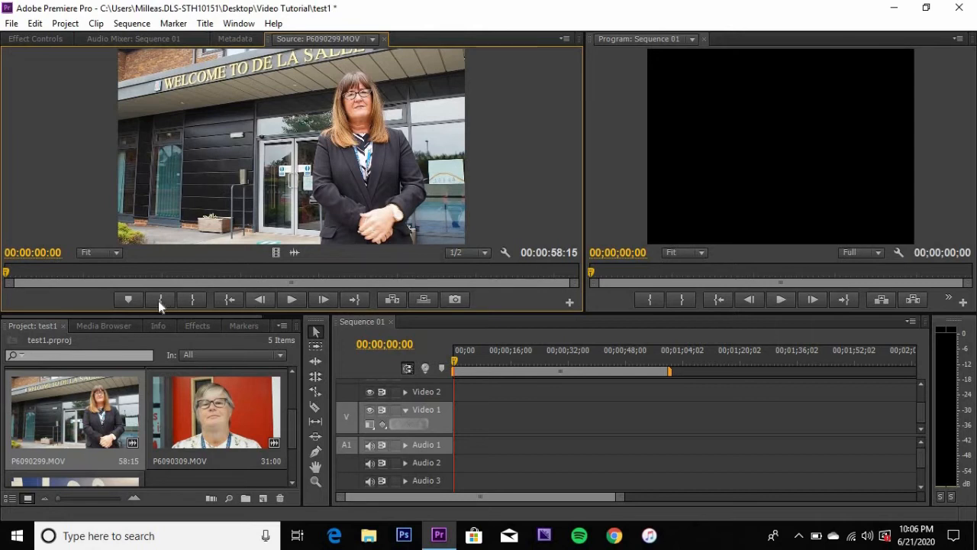
Step: Preview the start of P6090299.MOV and mark its In point at 00:00:04:11, just before the speaker begins
click(299, 306)
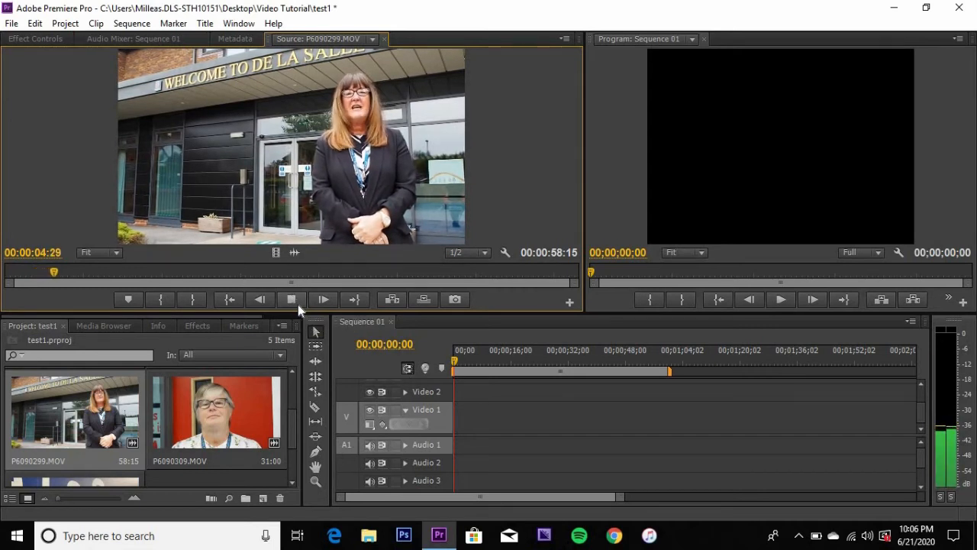
click(298, 305)
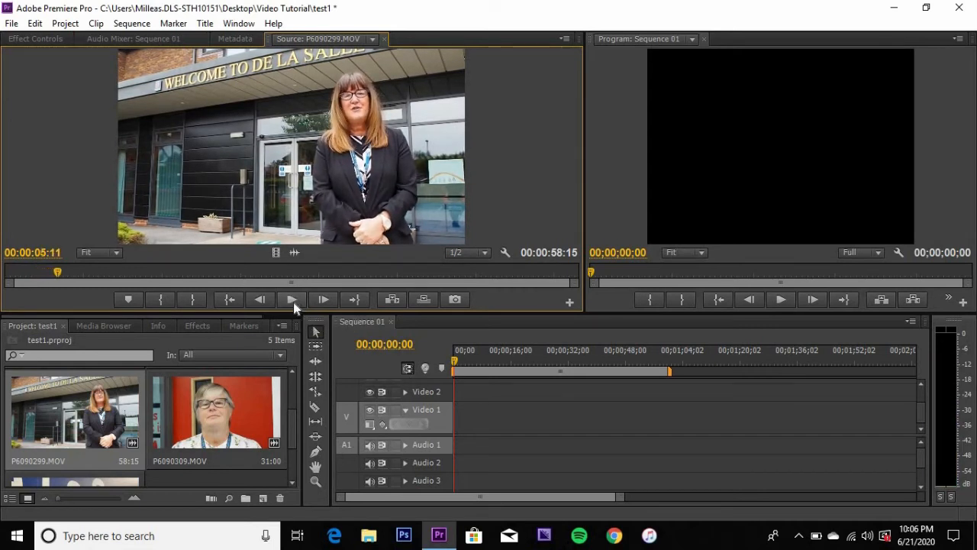
drag(61, 278, 46, 275)
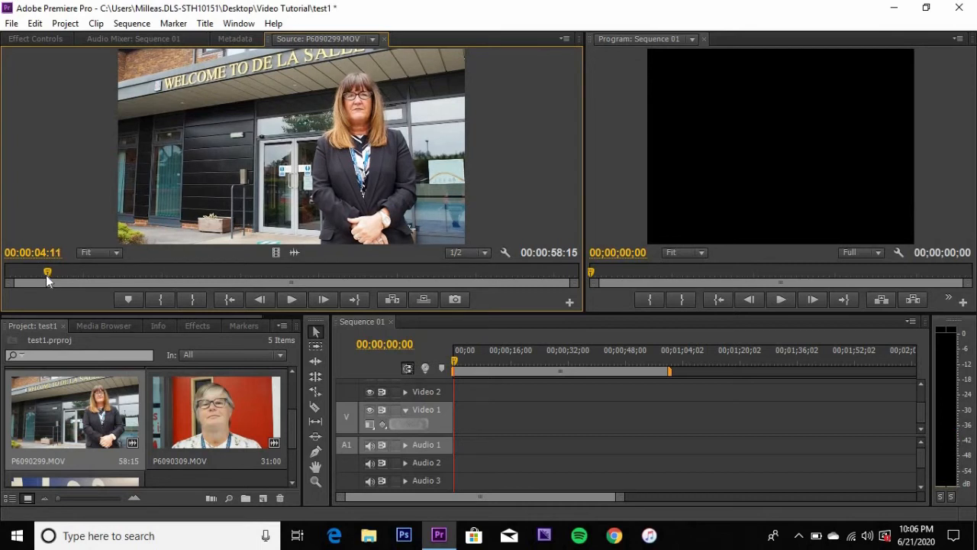
click(160, 299)
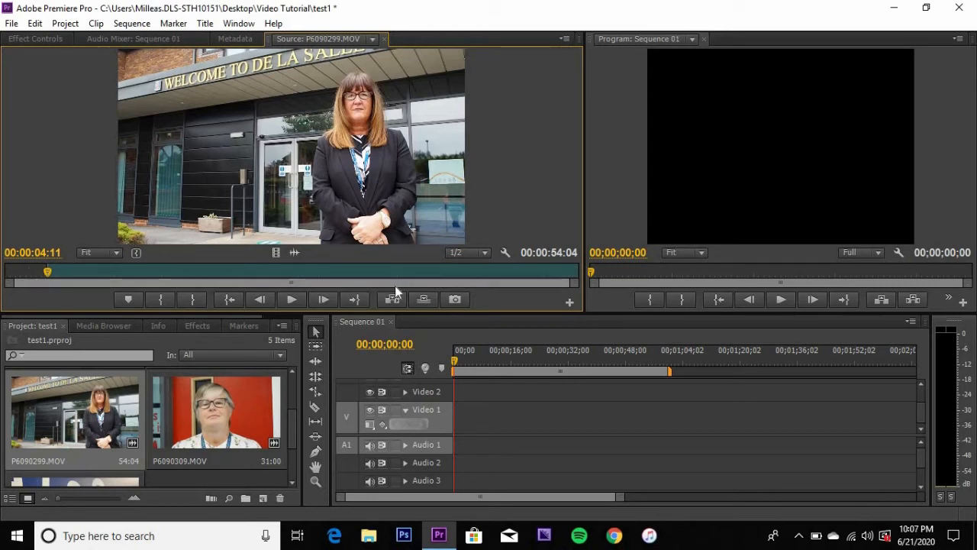
Step: Preview the end of P6090299.MOV and mark its Out point at 00:00:55:26
drag(47, 273, 544, 270)
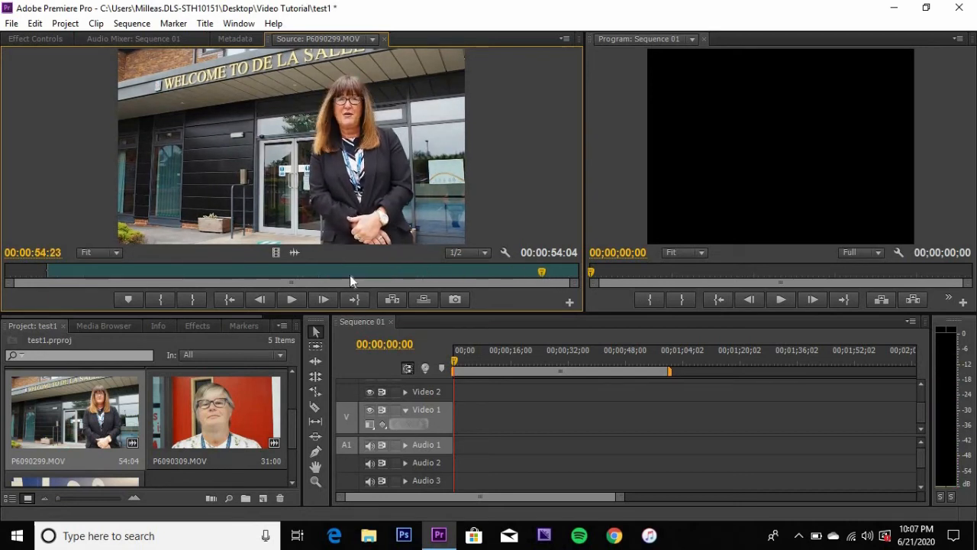
click(293, 300)
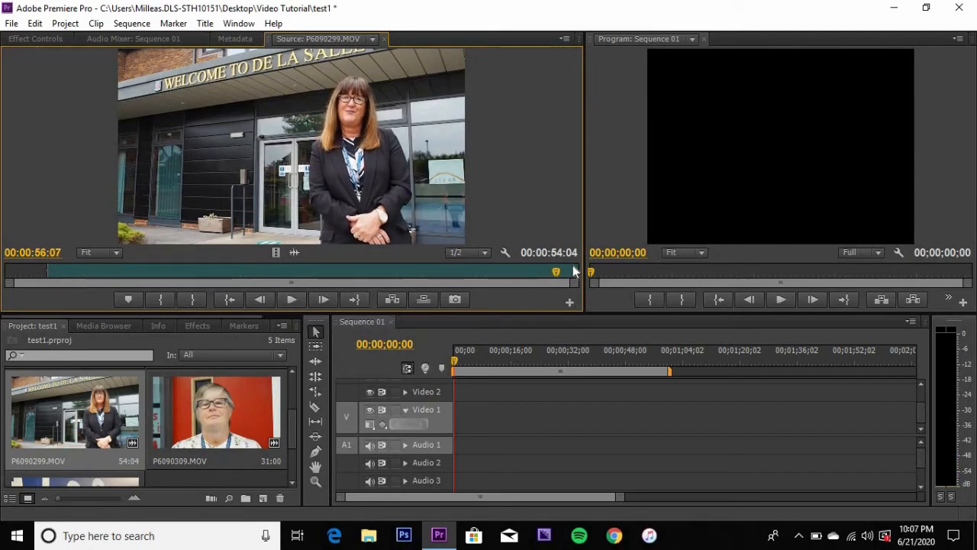
drag(557, 275, 554, 276)
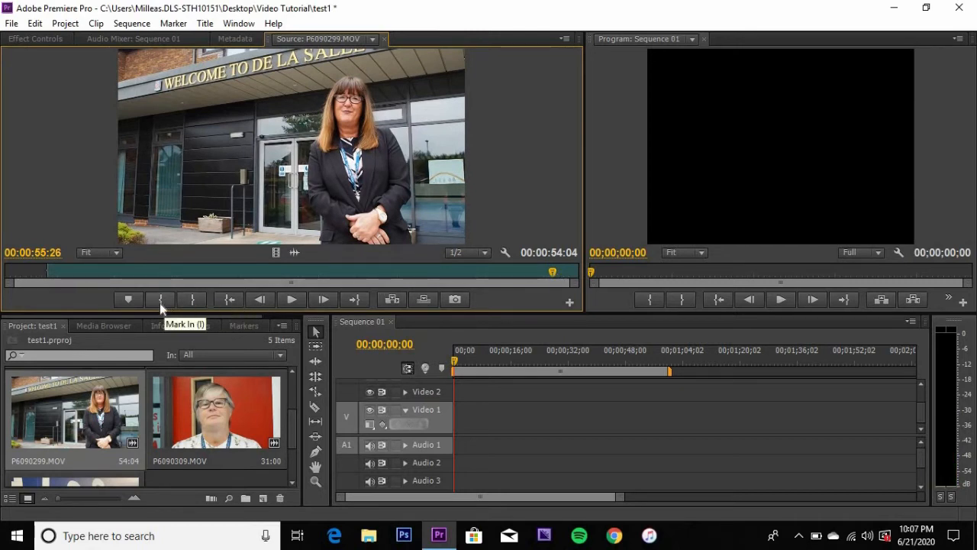
click(194, 302)
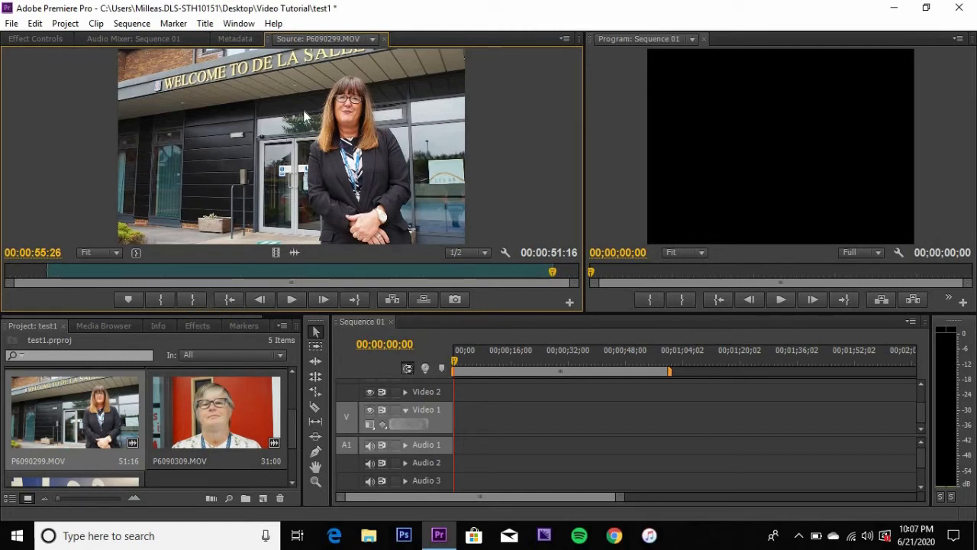
Step: Place the trimmed P6090299.MOV at the start of Video 1 and change the sequence settings to match the clip
drag(304, 114, 496, 380)
drag(492, 428, 461, 425)
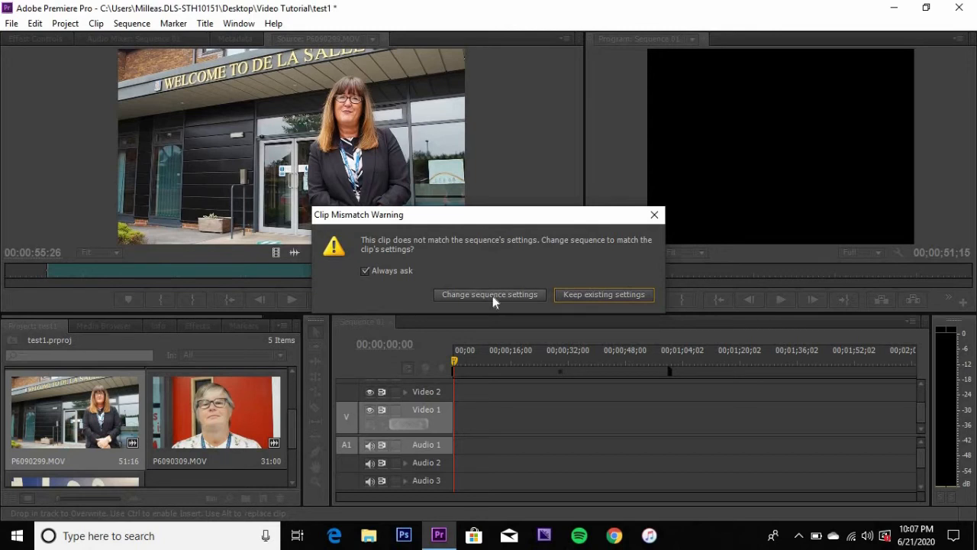
click(493, 295)
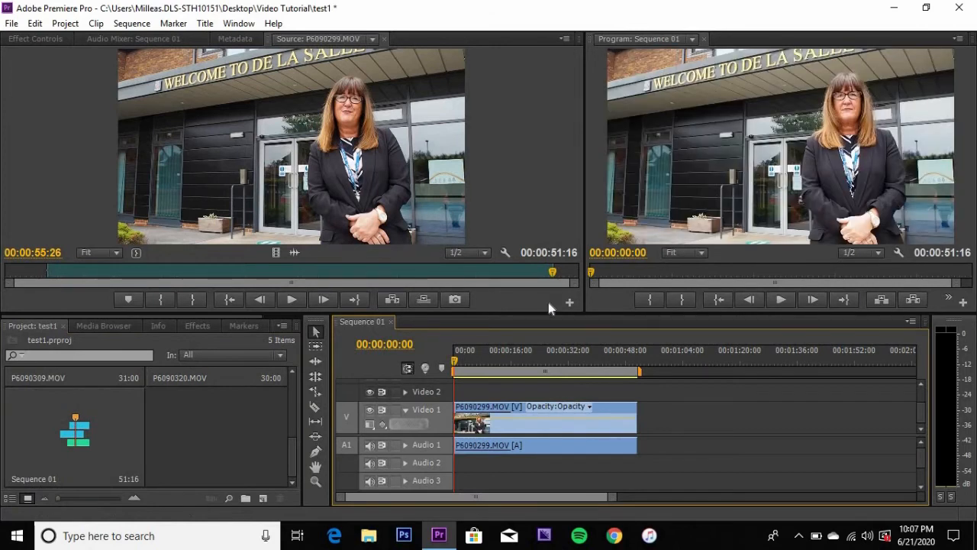
Step: Play the opening seconds of the sequence to check how the placed P6090299.MOV begins
click(787, 297)
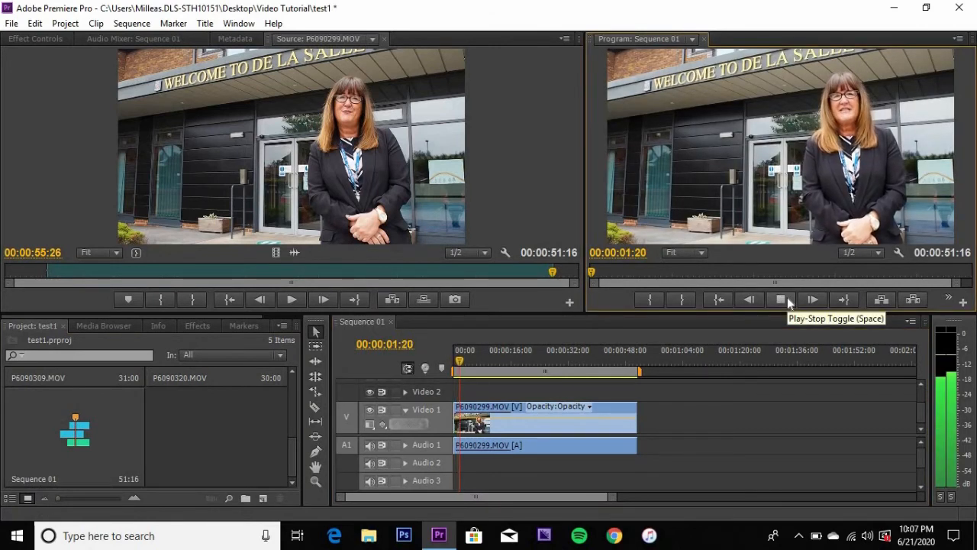
click(787, 297)
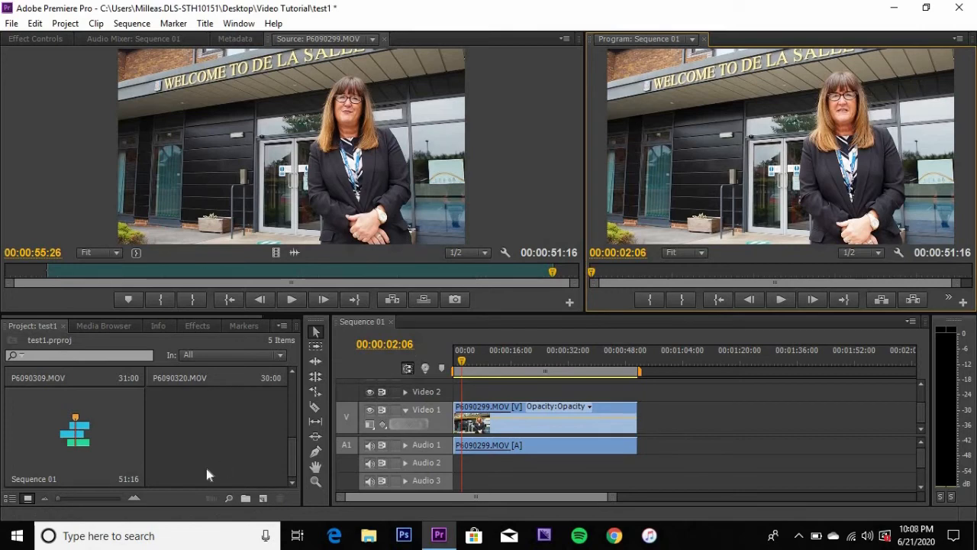
Step: Load P6090309.MOV into the Source monitor and mark its In point at 00:00:02:17, just before the speaker begins
drag(292, 456, 288, 422)
drag(83, 446, 295, 165)
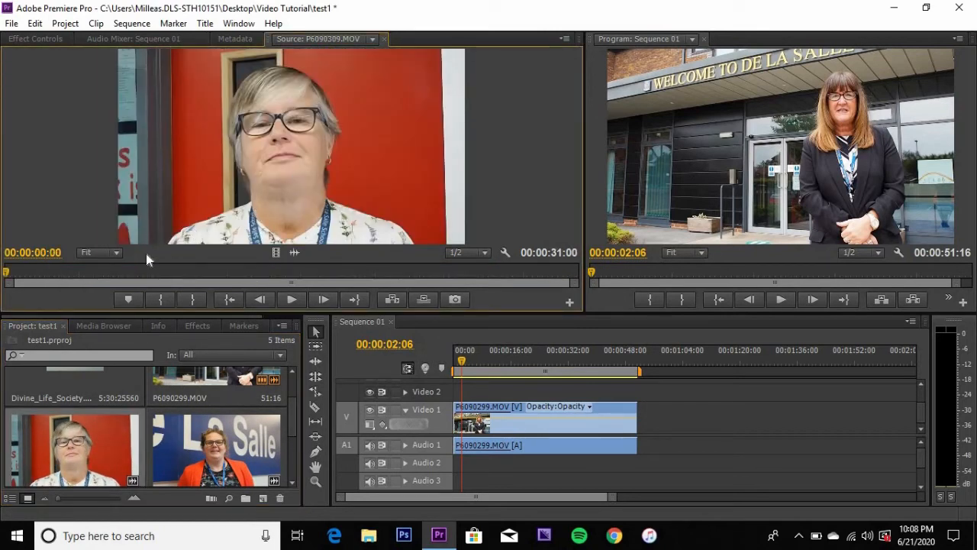
click(293, 299)
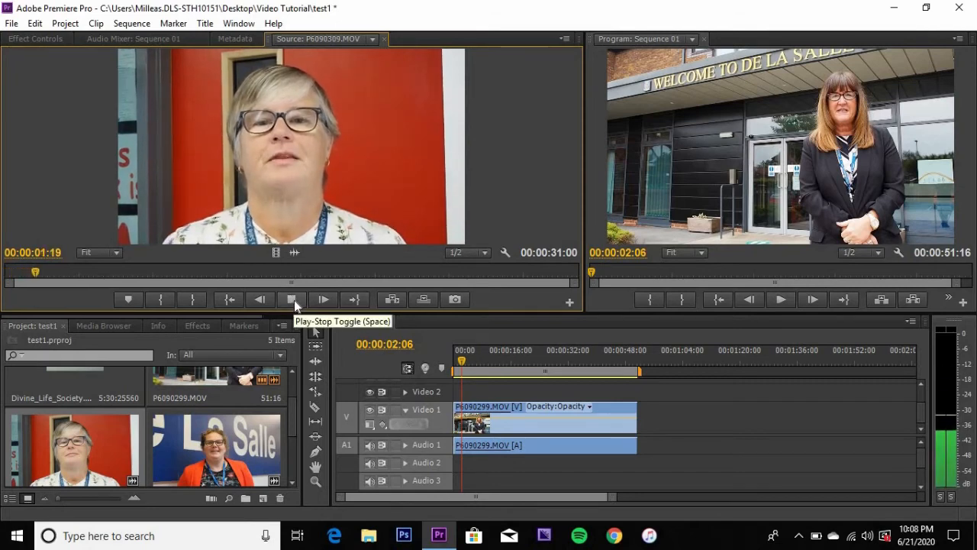
click(294, 300)
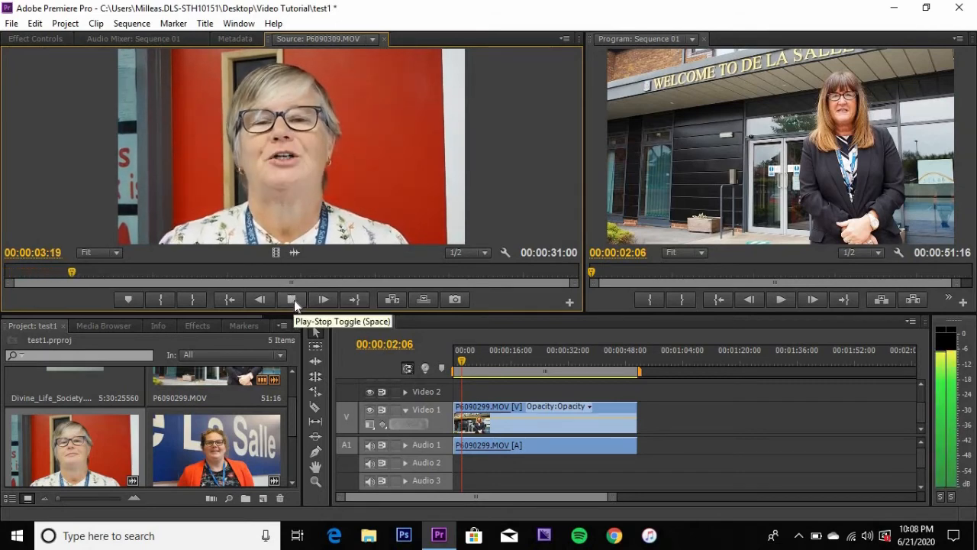
click(257, 302)
click(257, 302)
click(258, 302)
click(258, 302)
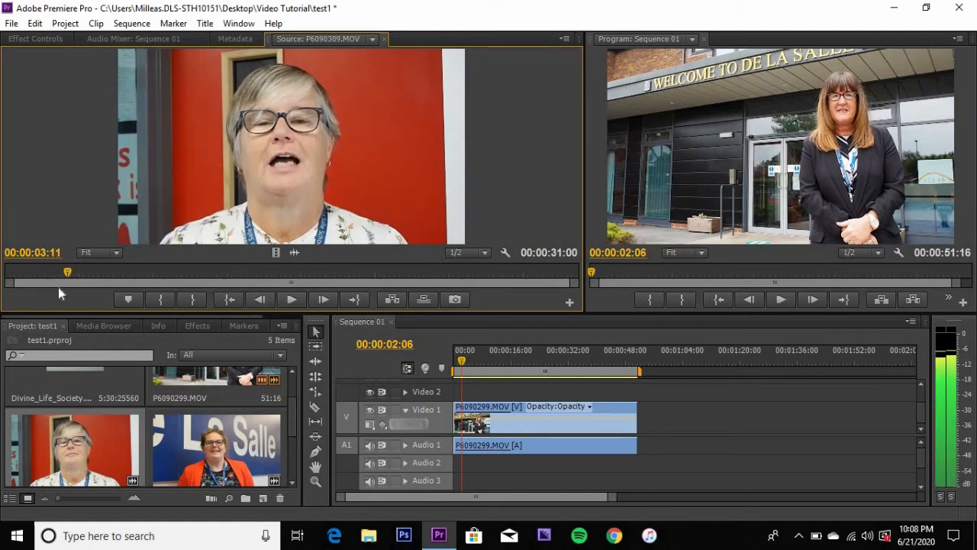
drag(67, 276, 52, 277)
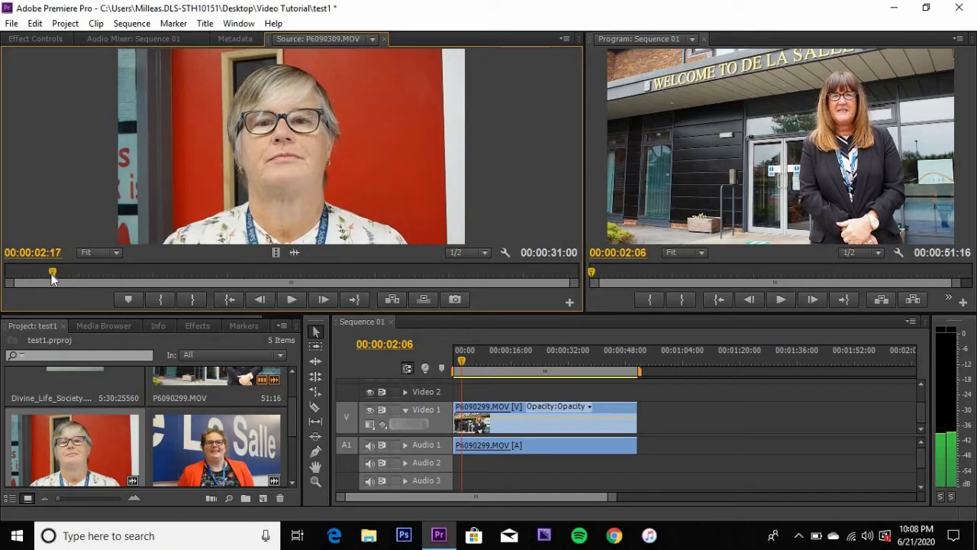
click(169, 299)
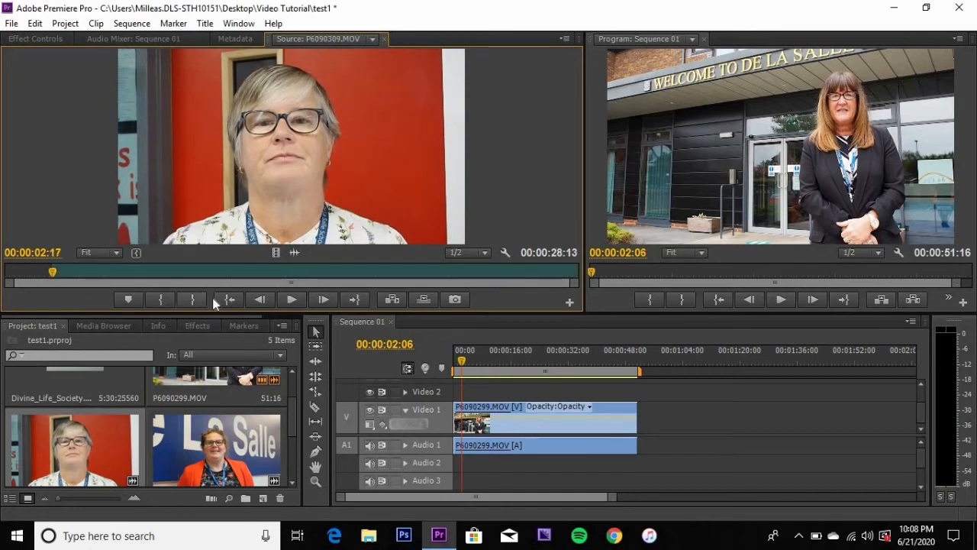
Step: Mark the Out point of P6090309.MOV at 00:00:30:02 and place the trimmed clip directly after P6090299.MOV on Video 1
drag(52, 273, 546, 272)
click(292, 300)
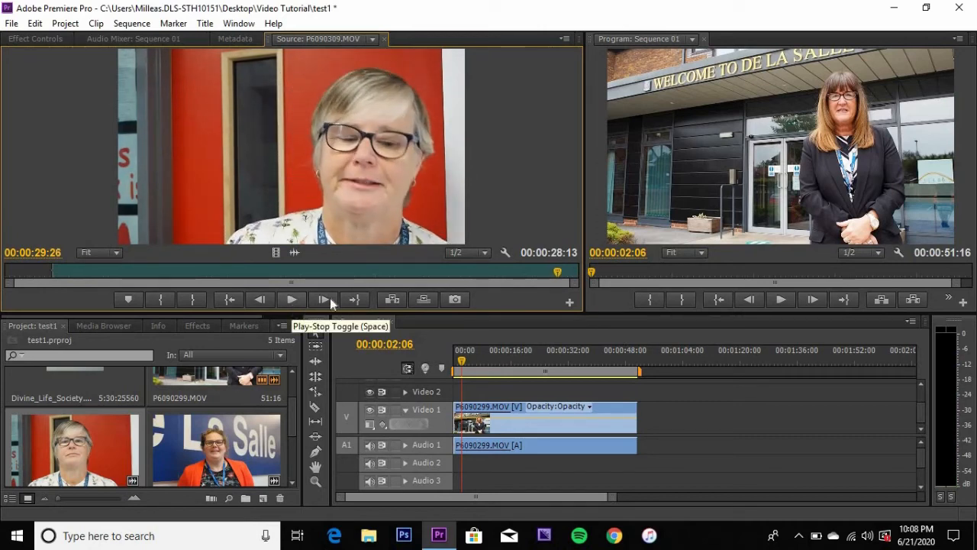
drag(558, 272, 555, 277)
click(302, 300)
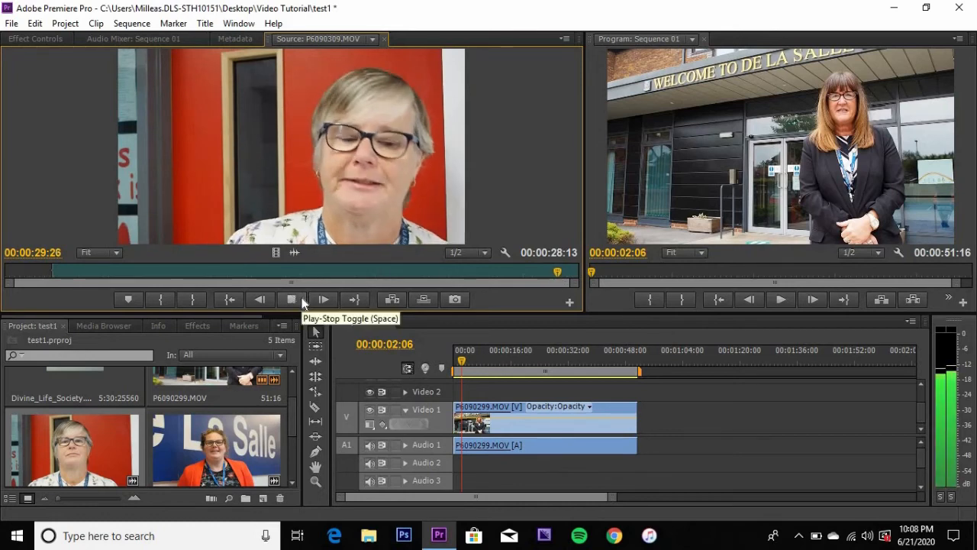
click(304, 301)
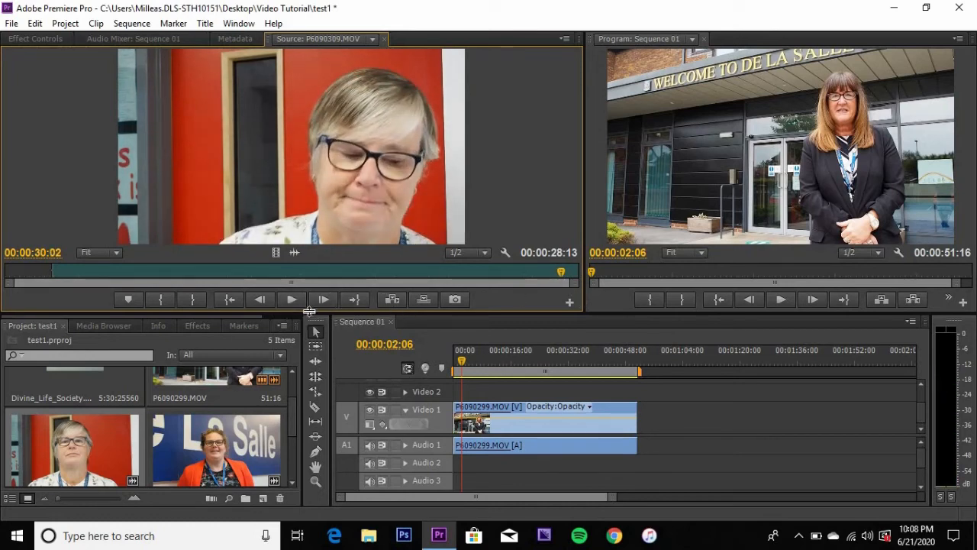
click(192, 308)
drag(403, 231, 649, 426)
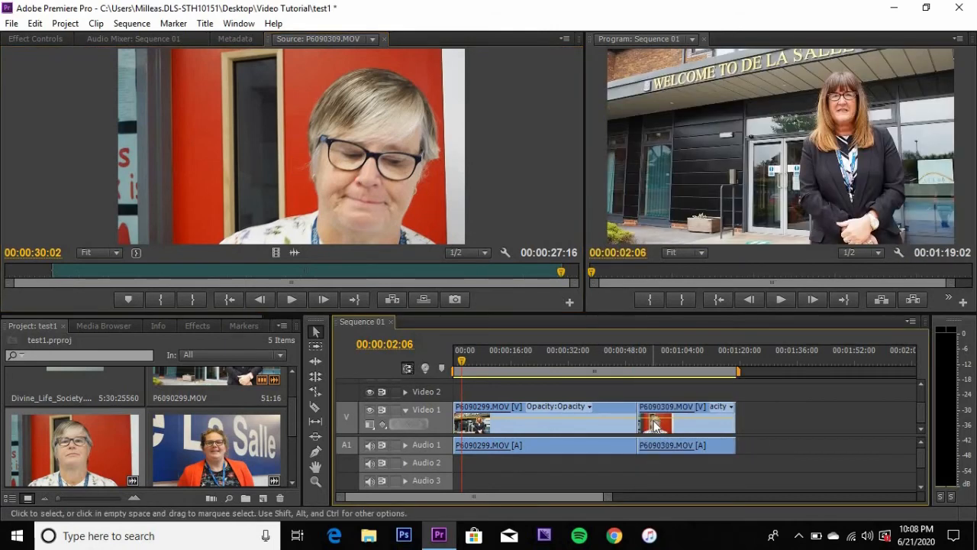
Step: Play the sequence from 00:00:46:17 across the cut between P6090299.MOV and P6090309.MOV
click(620, 351)
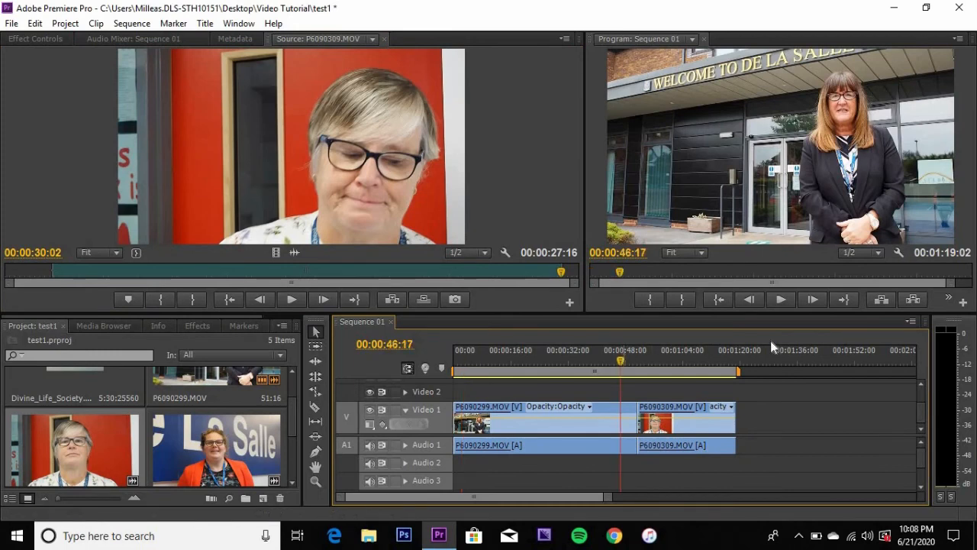
click(784, 299)
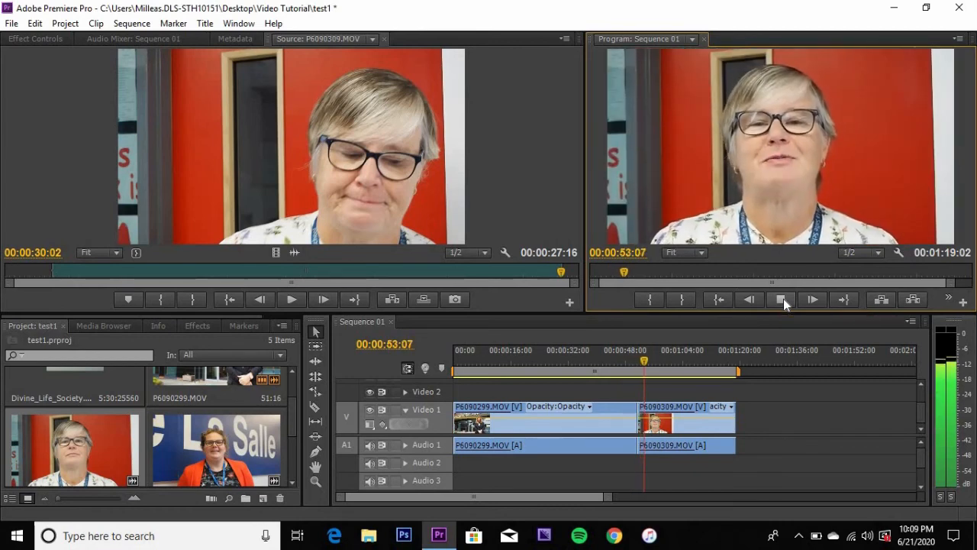
click(783, 298)
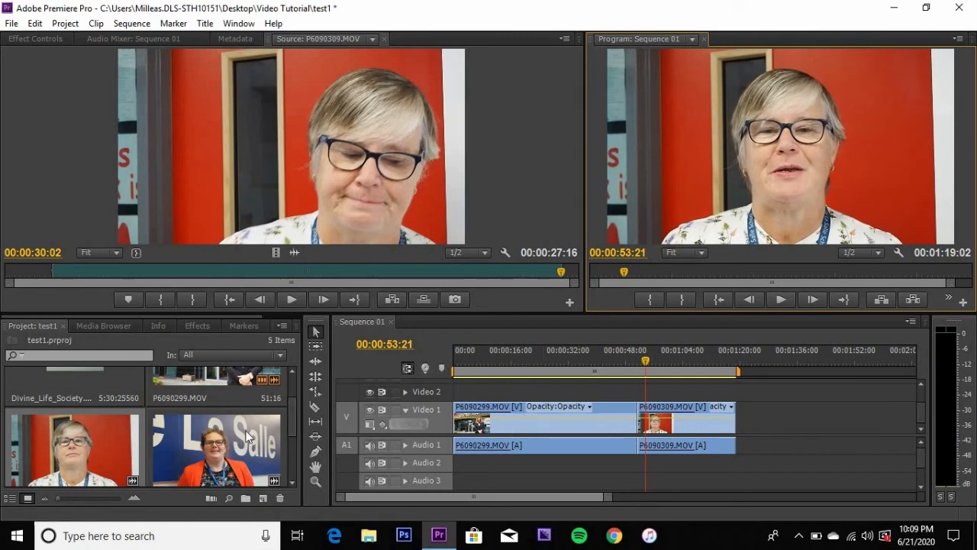
Step: Load P6090320.MOV into the Source monitor and mark its In point at 00:00:02:29, just before the speaker begins
drag(233, 449, 304, 129)
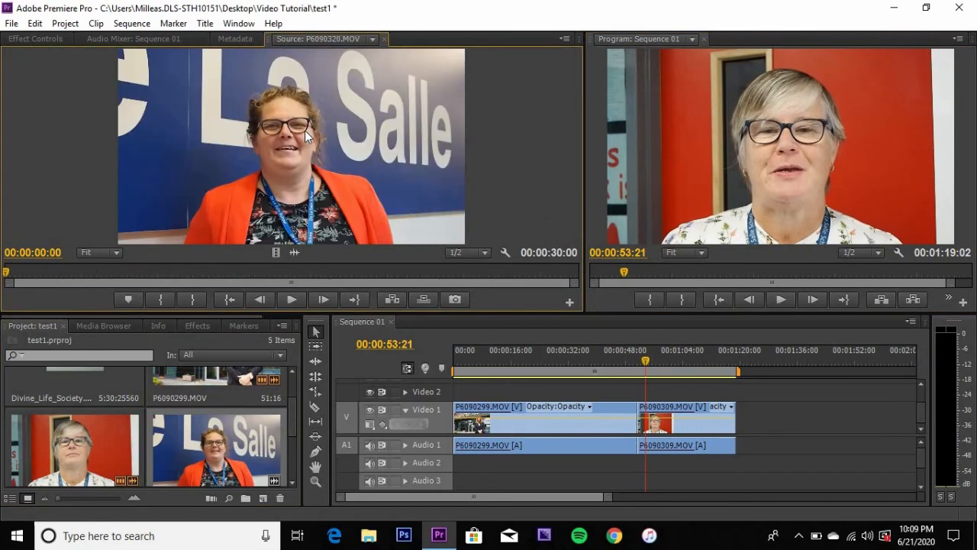
click(292, 300)
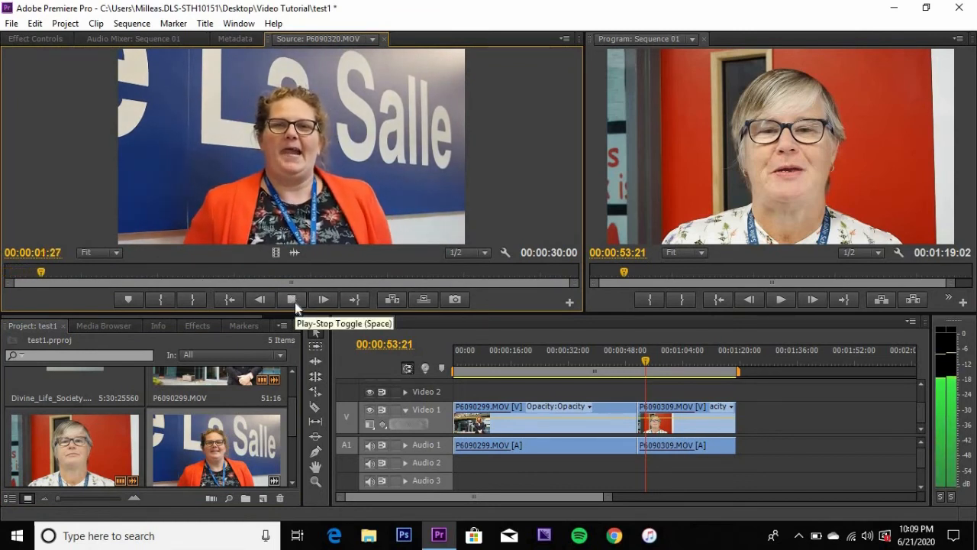
click(295, 302)
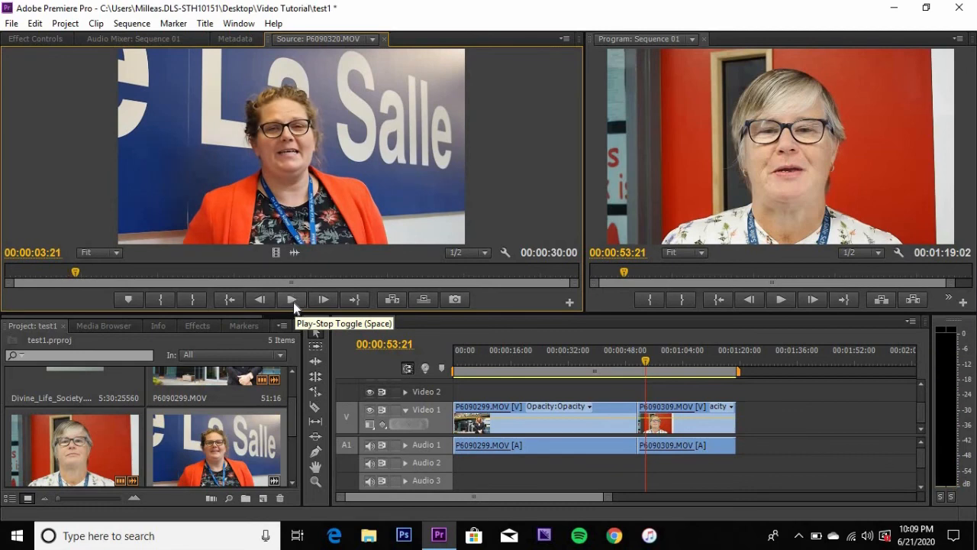
drag(67, 271, 62, 271)
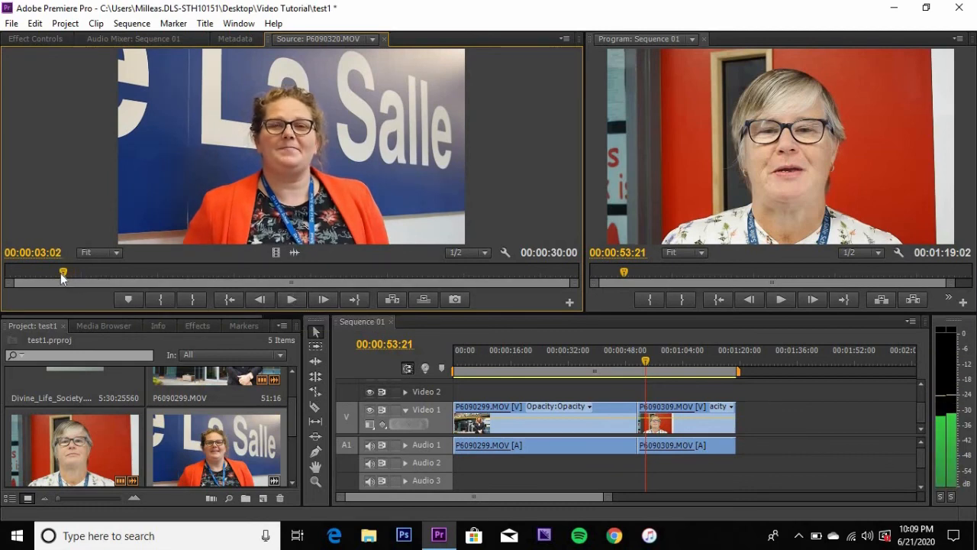
click(160, 303)
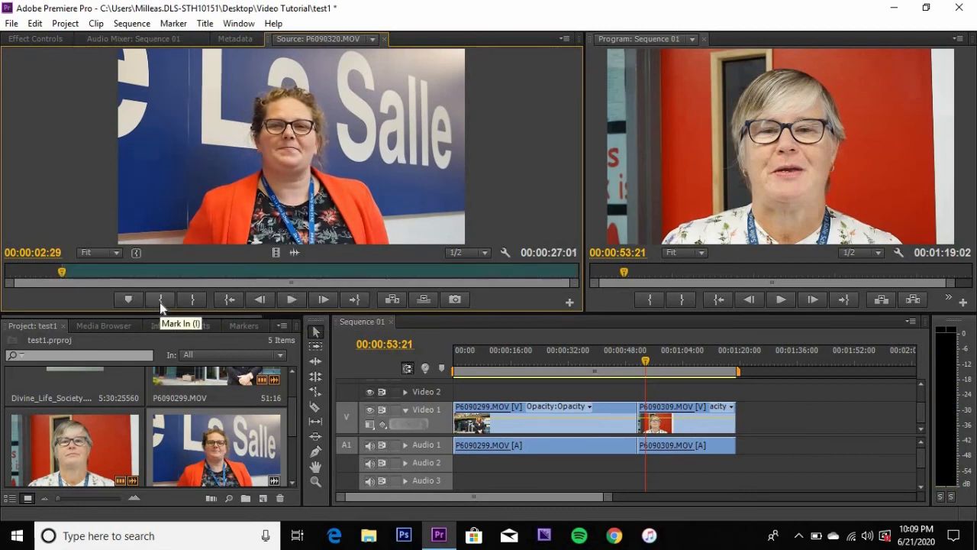
Step: Mark the Out point of P6090320.MOV at 00:00:29:09 and place the trimmed clip directly after P6090309.MOV on Video 1
drag(61, 271, 232, 272)
drag(395, 287, 520, 281)
click(297, 299)
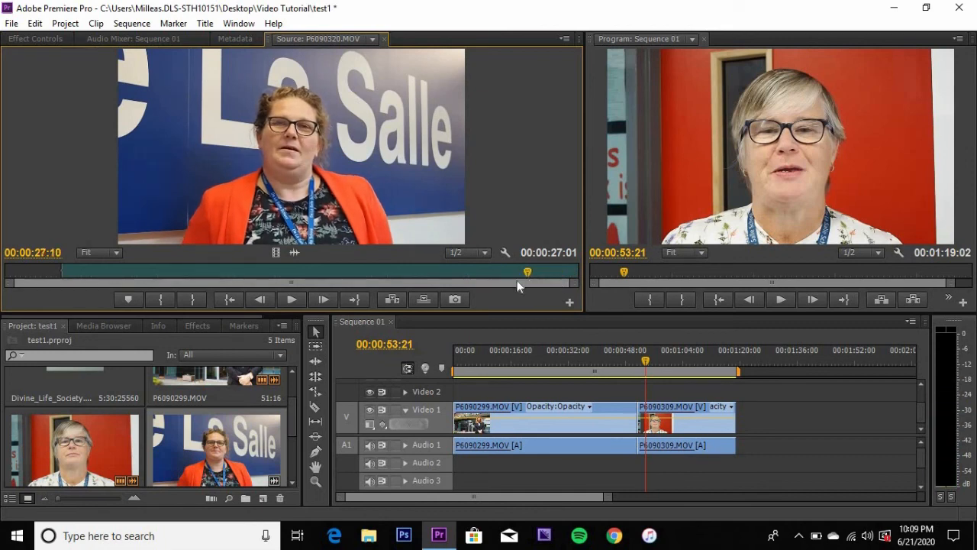
click(301, 303)
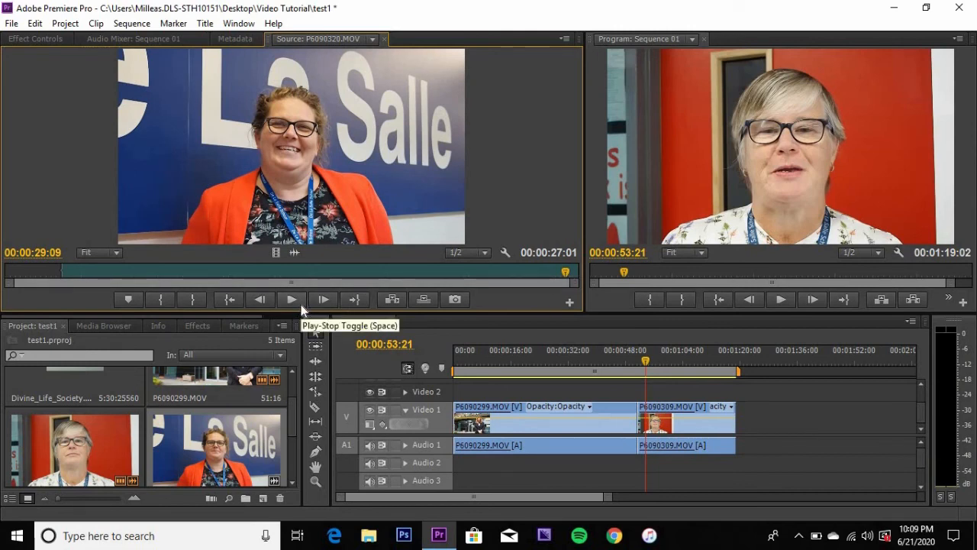
click(194, 301)
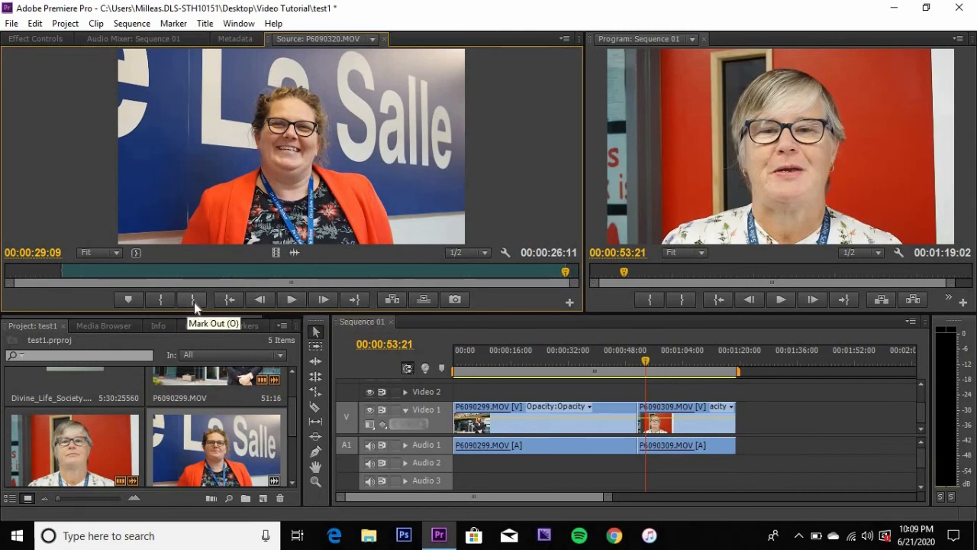
drag(269, 144, 775, 431)
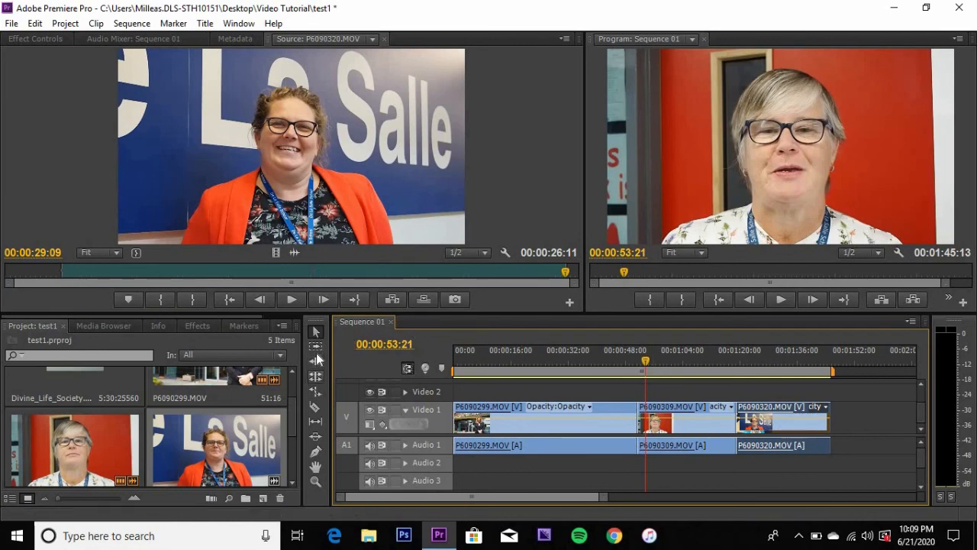
Step: Split P6090299.MOV on the timeline with the Razor tool near its middle and about three quarters along
click(316, 410)
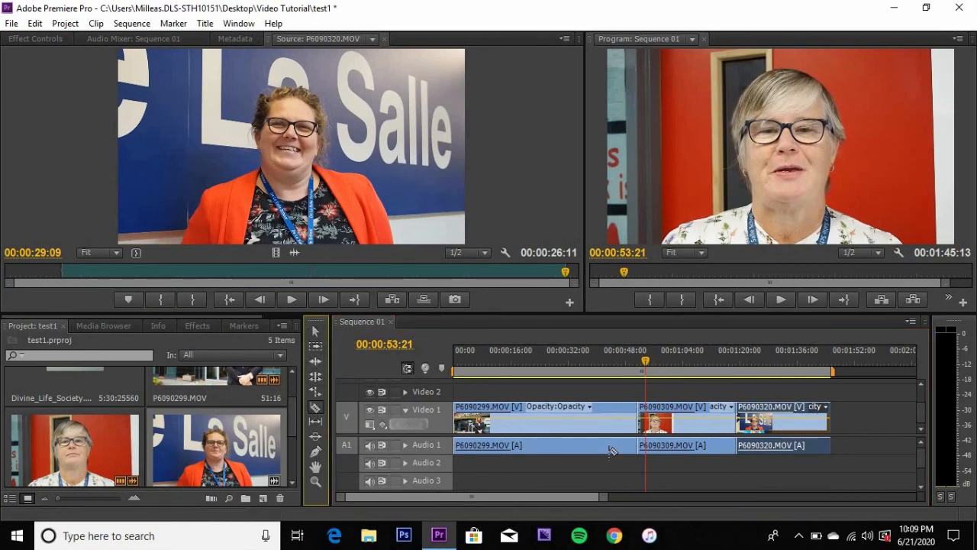
click(539, 423)
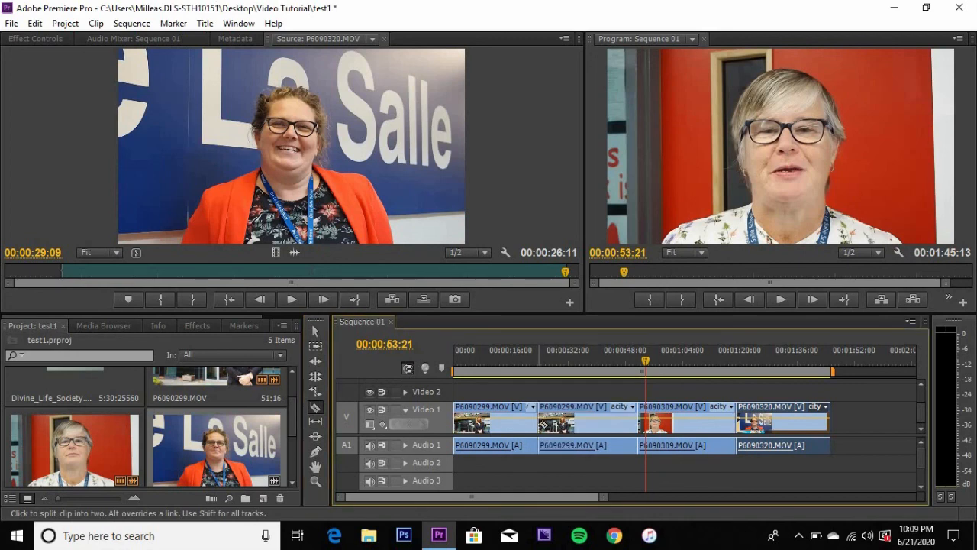
click(586, 422)
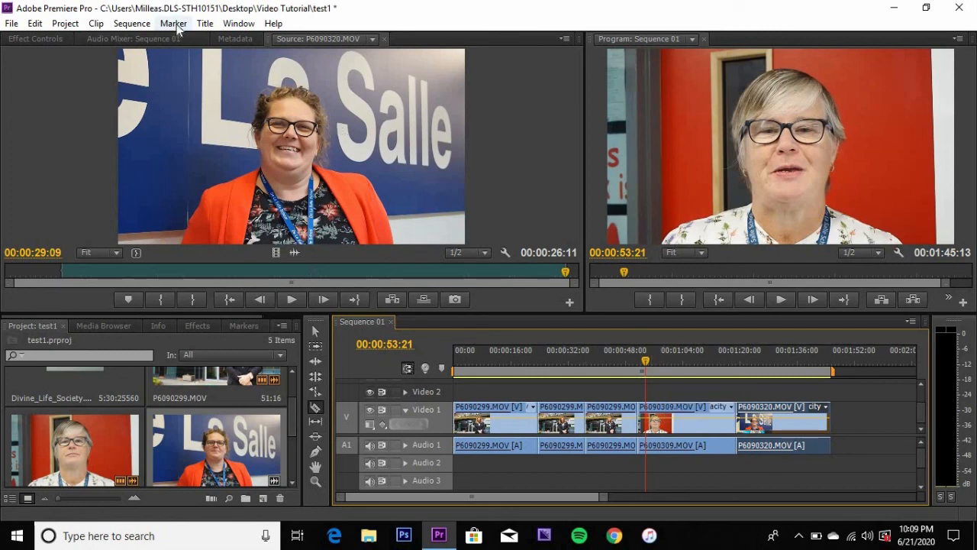
Step: Start rendering the entire work area of the sequence and cancel the render
click(146, 25)
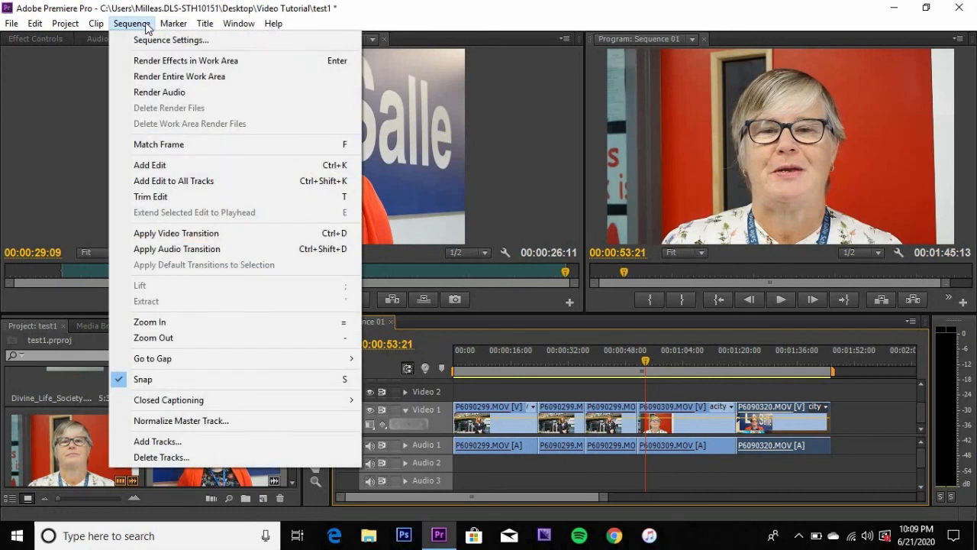
click(163, 77)
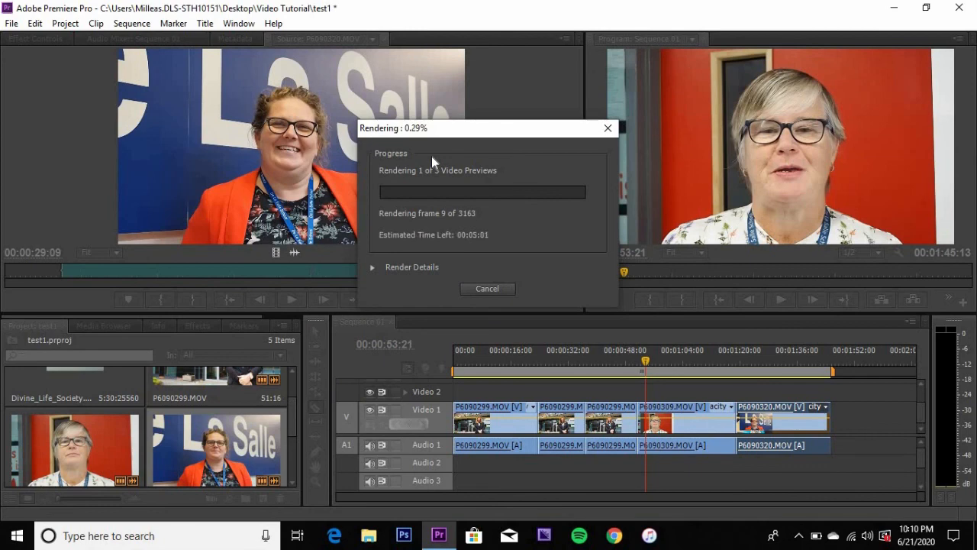
click(487, 288)
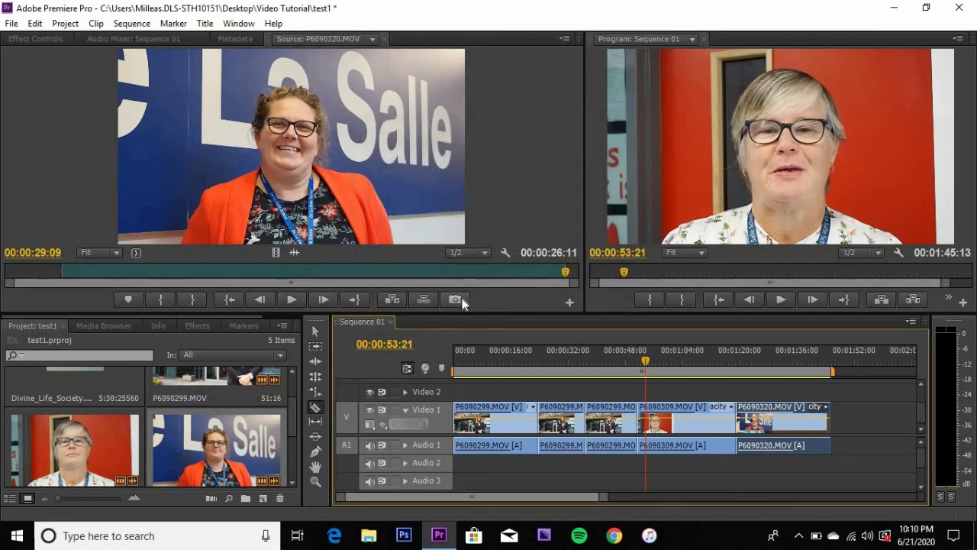